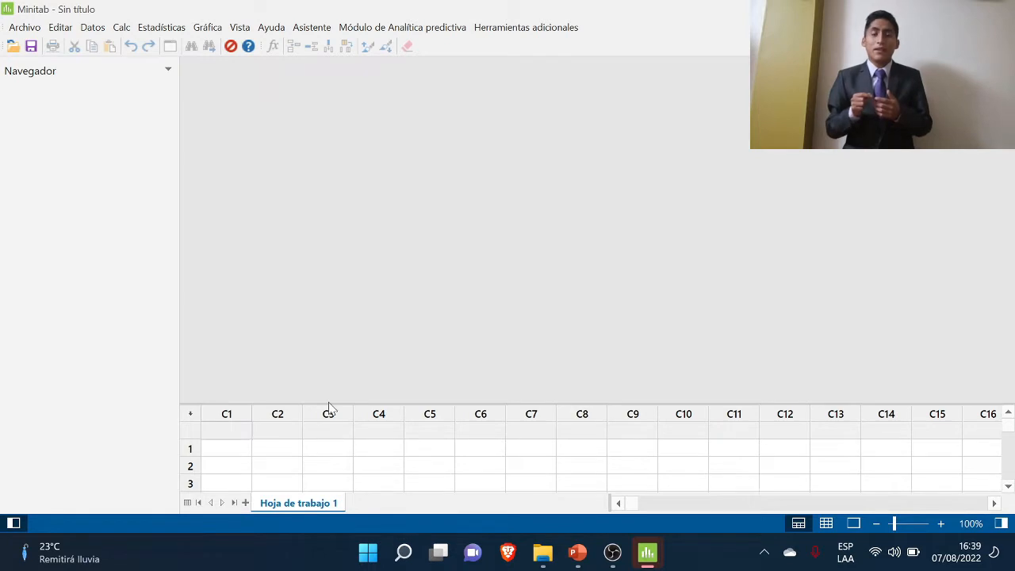
# Enlarge the worksheet pane to show about eleven data rows and select row 1 of column C1.
pyautogui.moveTo(329, 406); pyautogui.dragTo(328, 263)
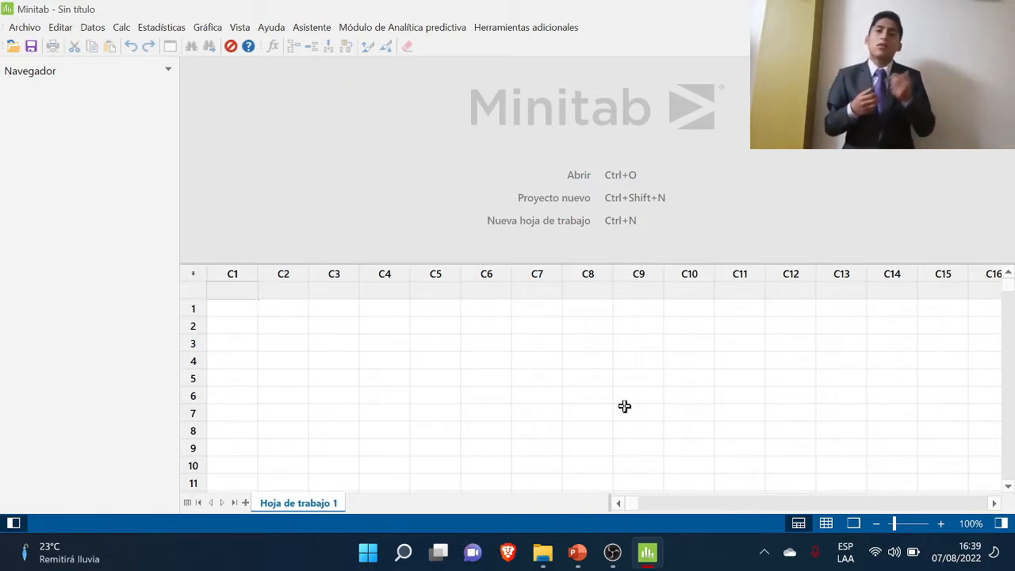
pyautogui.click(234, 297)
pyautogui.click(236, 308)
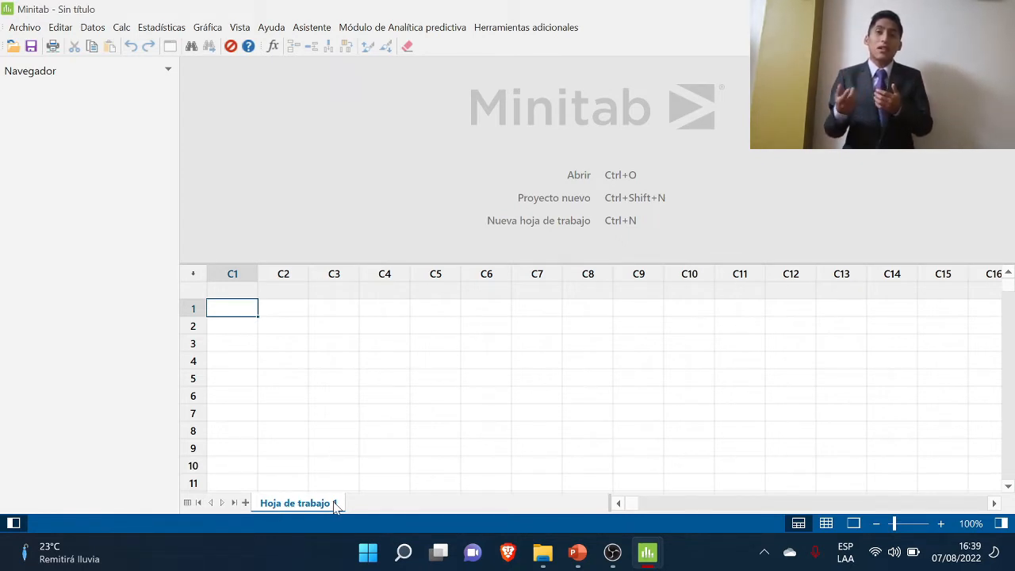
# Add a second worksheet to the project and delete it.
pyautogui.click(246, 502)
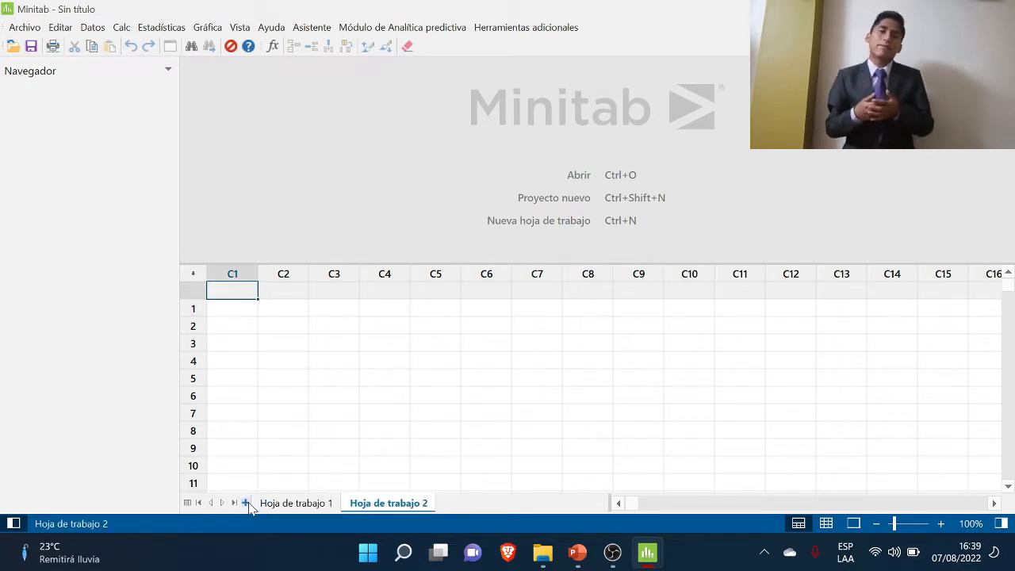
pyautogui.rightClick(388, 504)
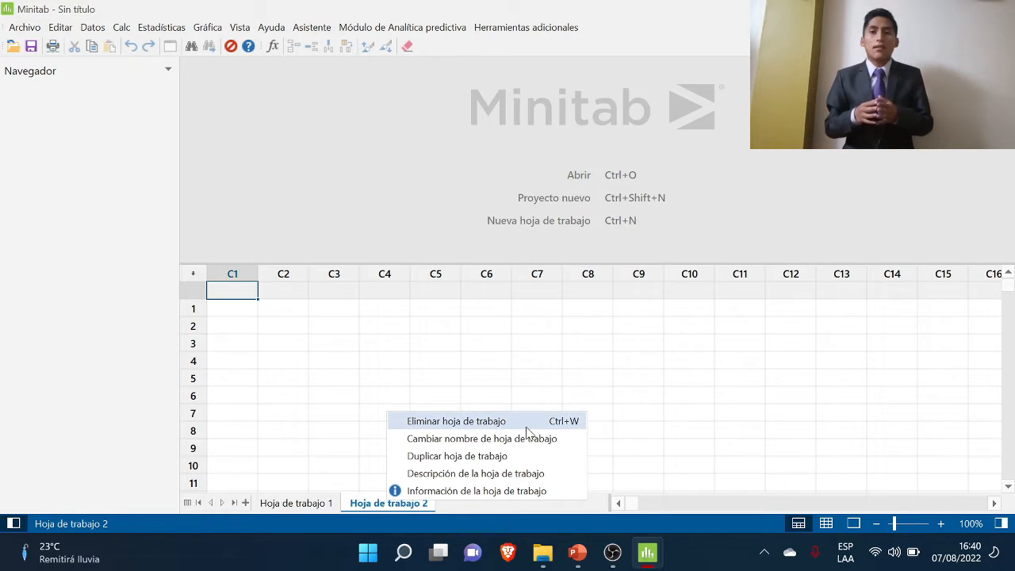
pyautogui.click(475, 419)
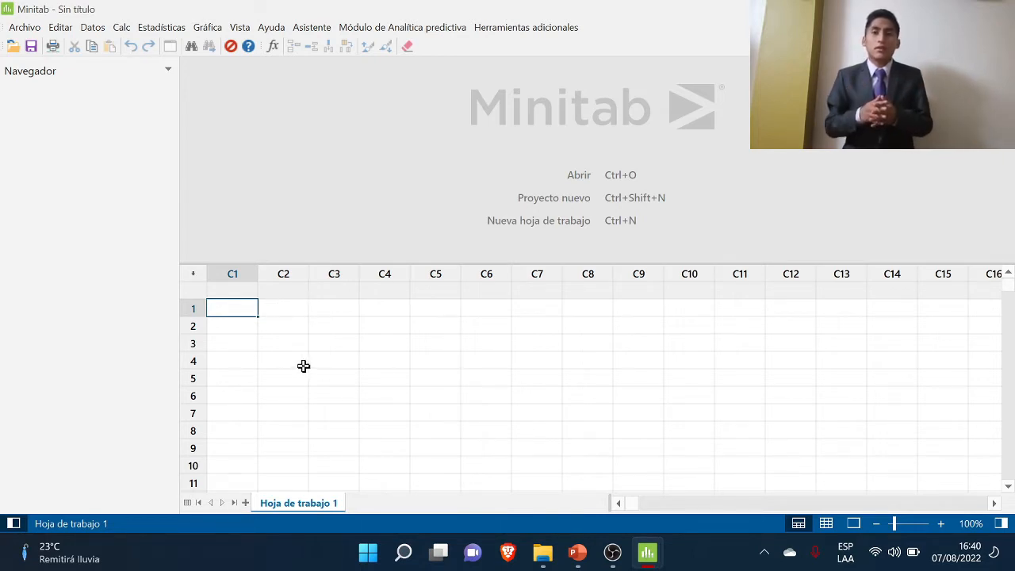
pyautogui.click(235, 297)
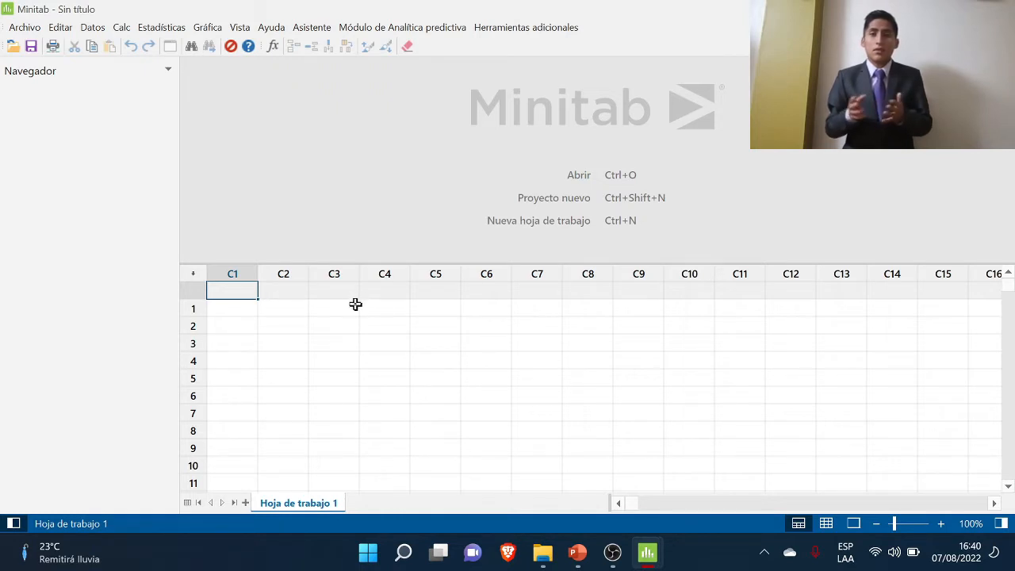
pyautogui.click(161, 28)
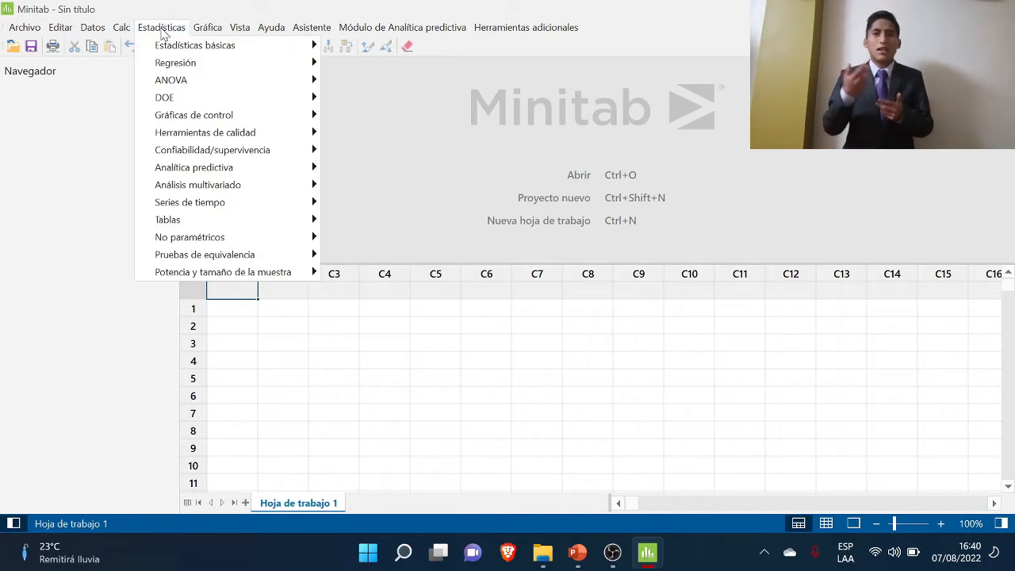
pyautogui.click(161, 28)
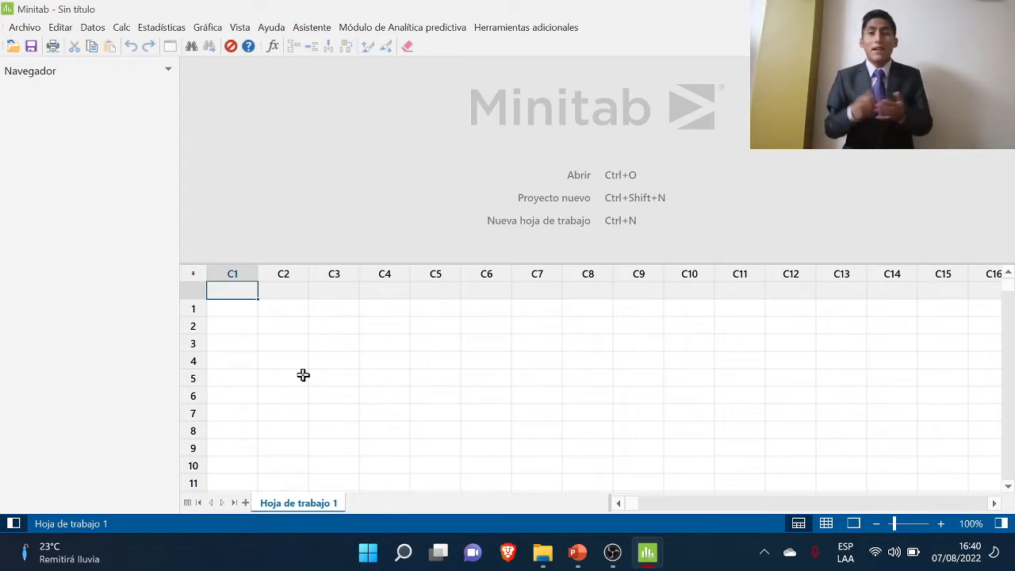
# Switch to PowerPoint and review the problem statement slide and the slide with the rating and hospital data.
pyautogui.click(579, 552)
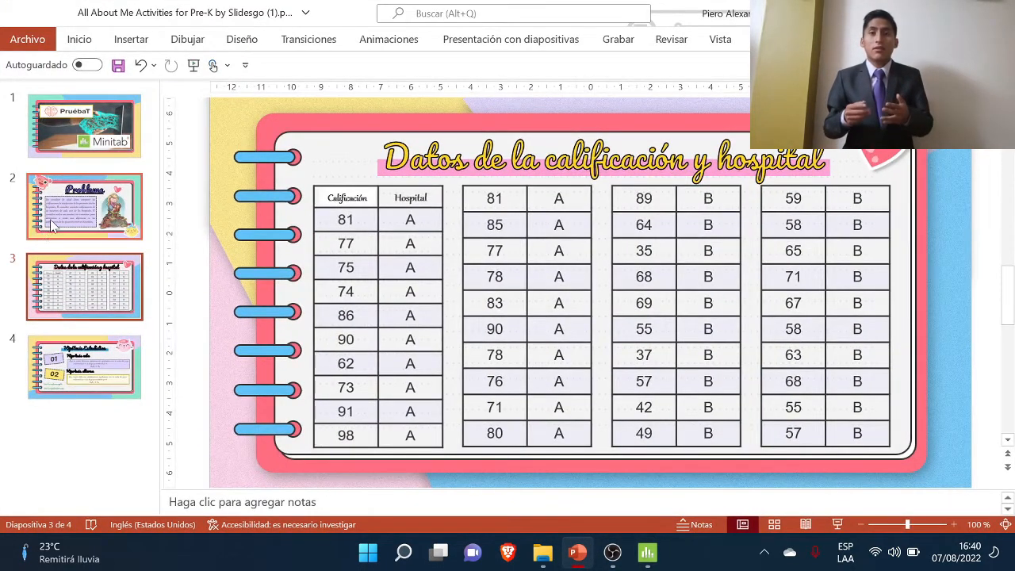
pyautogui.click(54, 222)
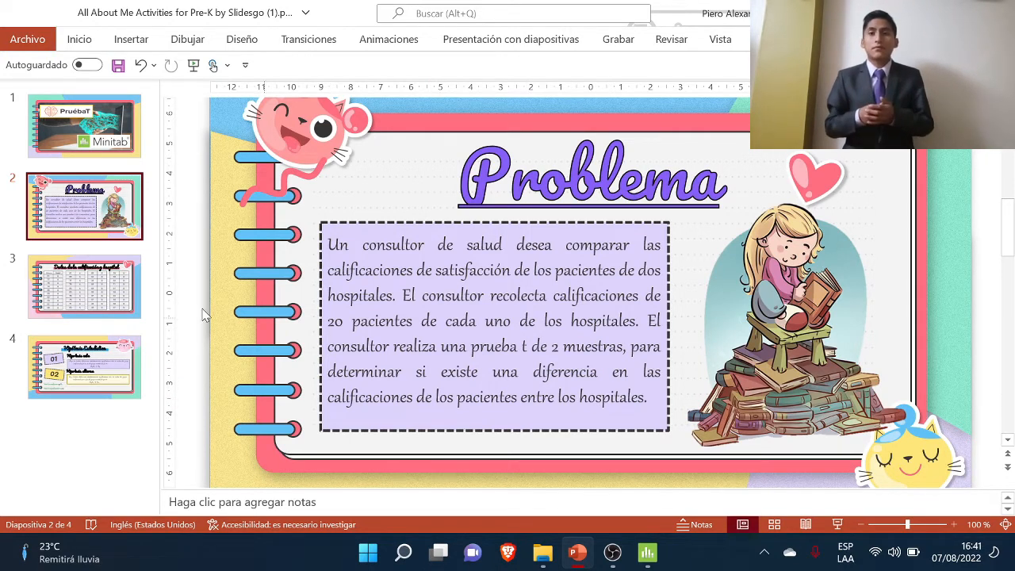
pyautogui.click(127, 303)
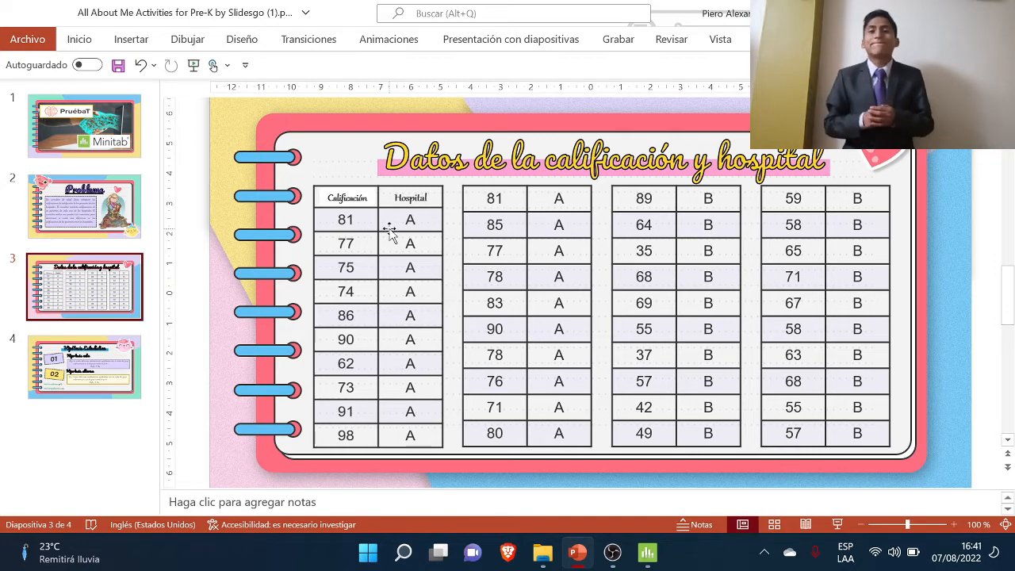
# Arrange the Minitab worksheet and the PowerPoint data slide side by side.
pyautogui.hotkey('alt', 'Tab')
pyautogui.press('super+Right')
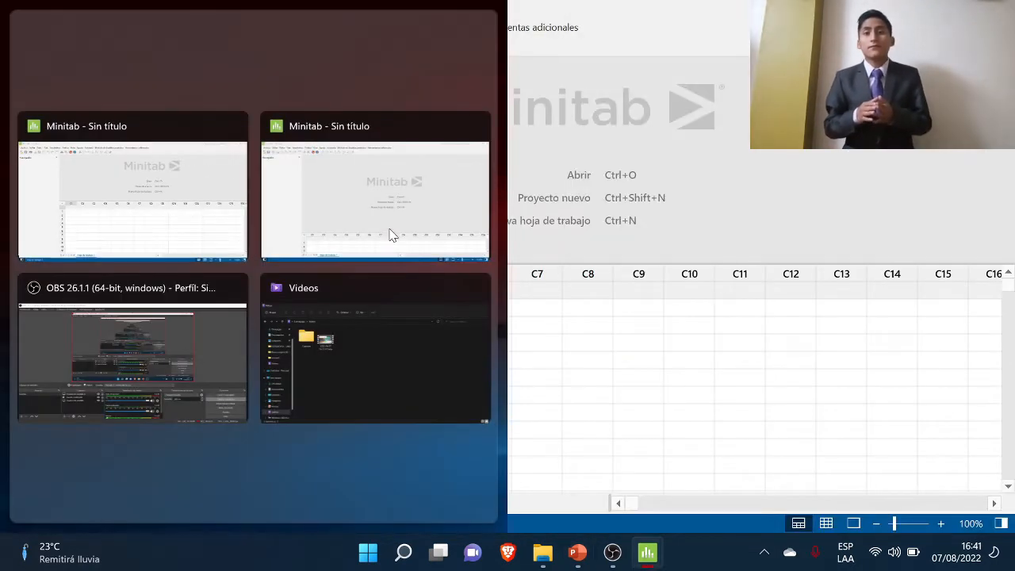
pyautogui.click(198, 212)
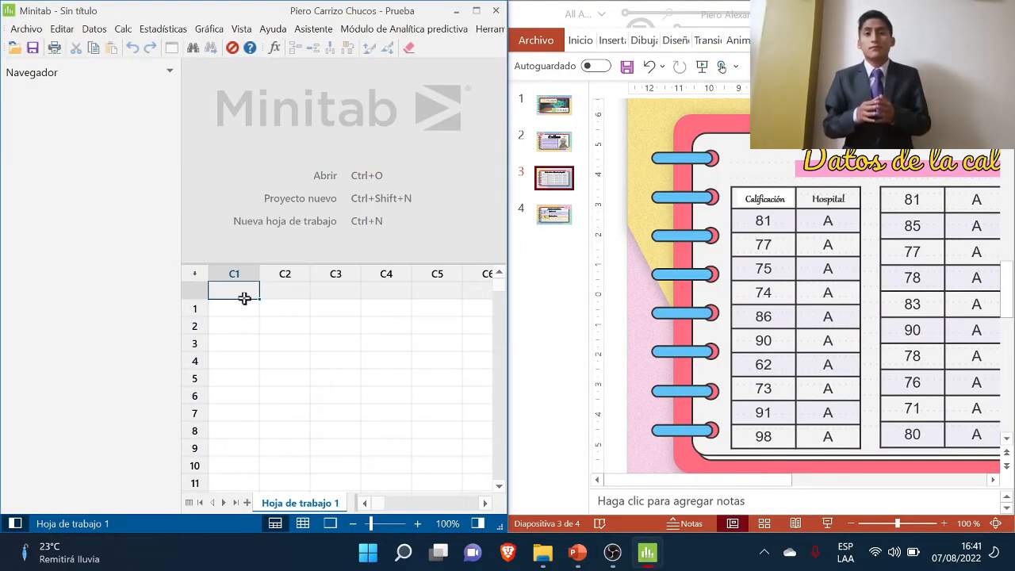
# Name column C1 Calificación and column C2 Hospital in the Minitab worksheet.
pyautogui.press('capslock')
pyautogui.write('Cal')
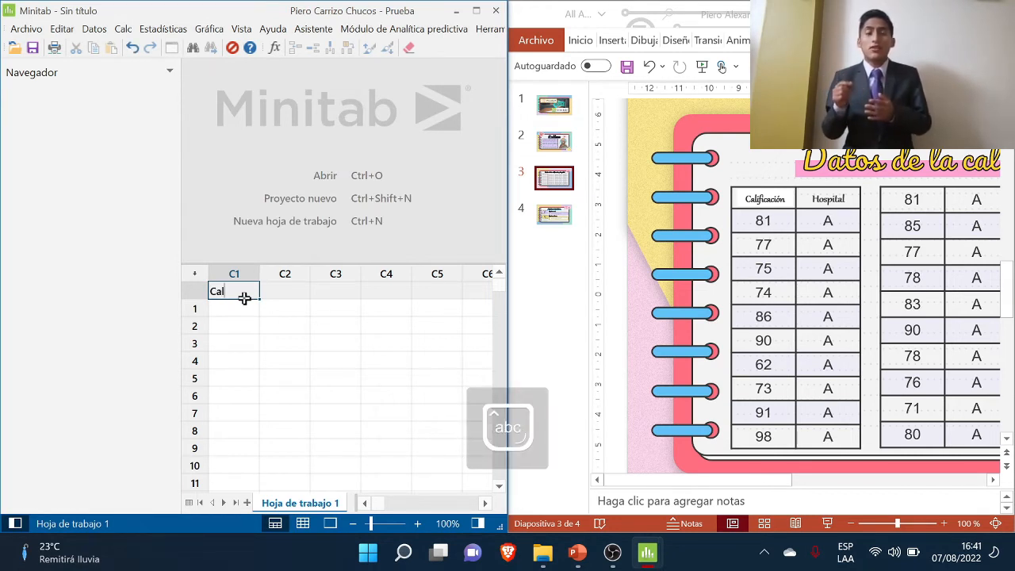
pyautogui.write('ificación')
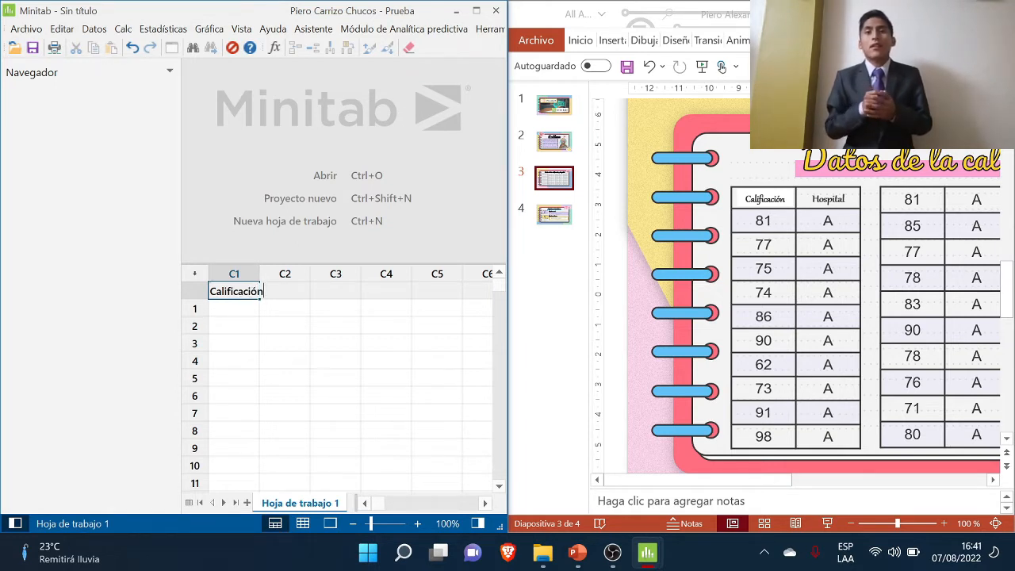
pyautogui.click(301, 293)
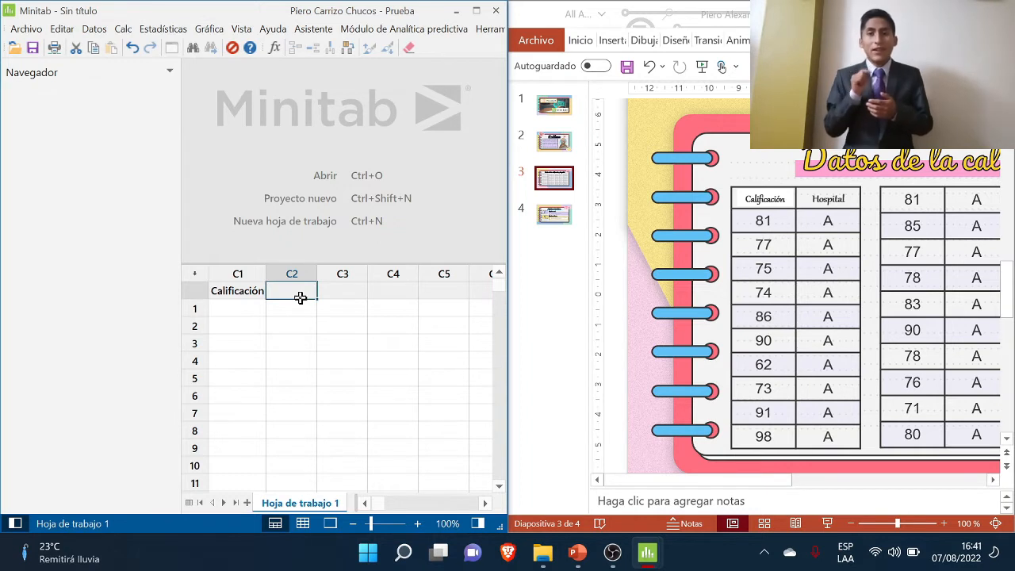
pyautogui.write('Hos')
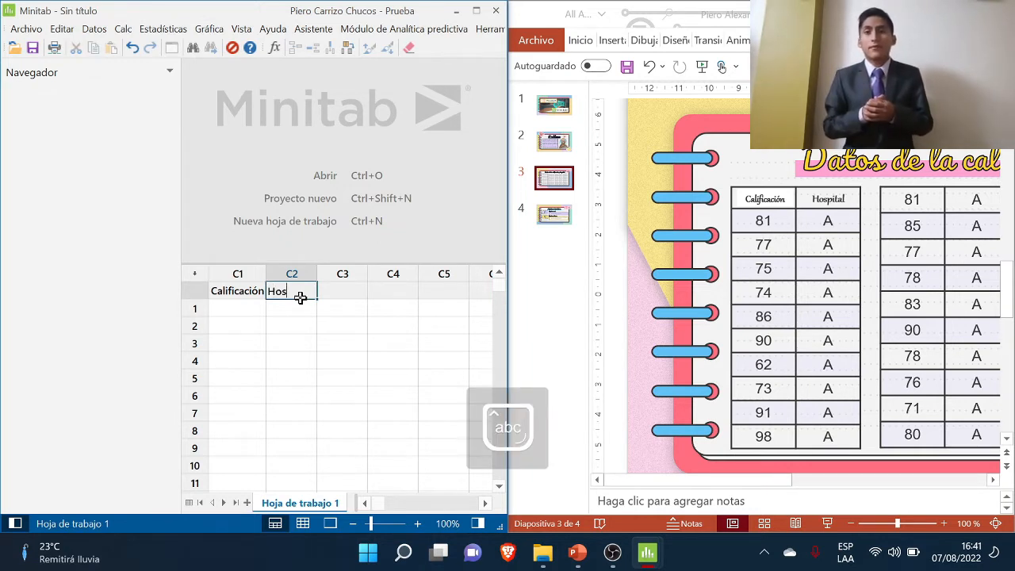
pyautogui.write('pital')
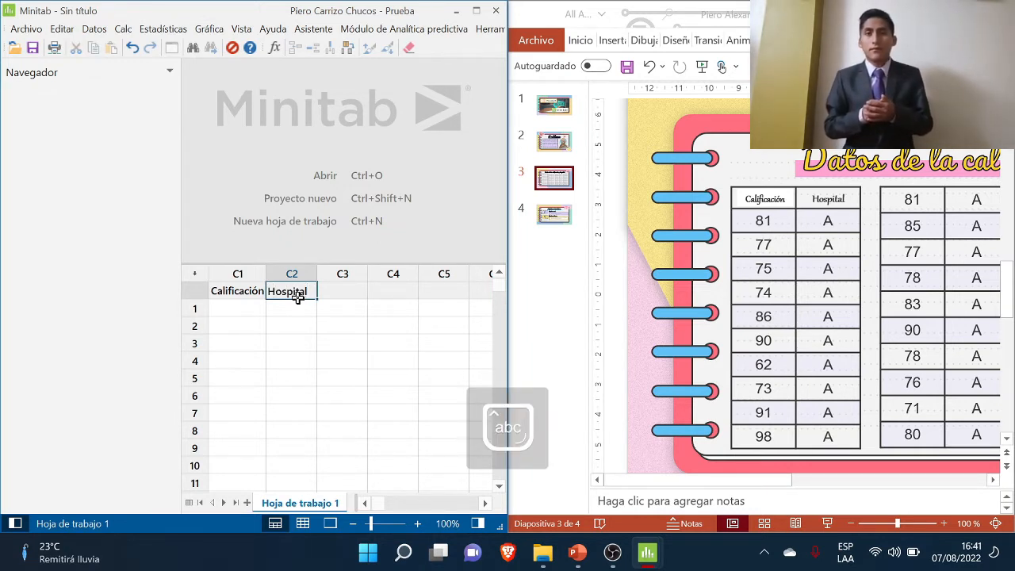
# Enter ratings 81 and 77 in rows 1 and 2 of Calificación, each with hospital A.
pyautogui.click(245, 310)
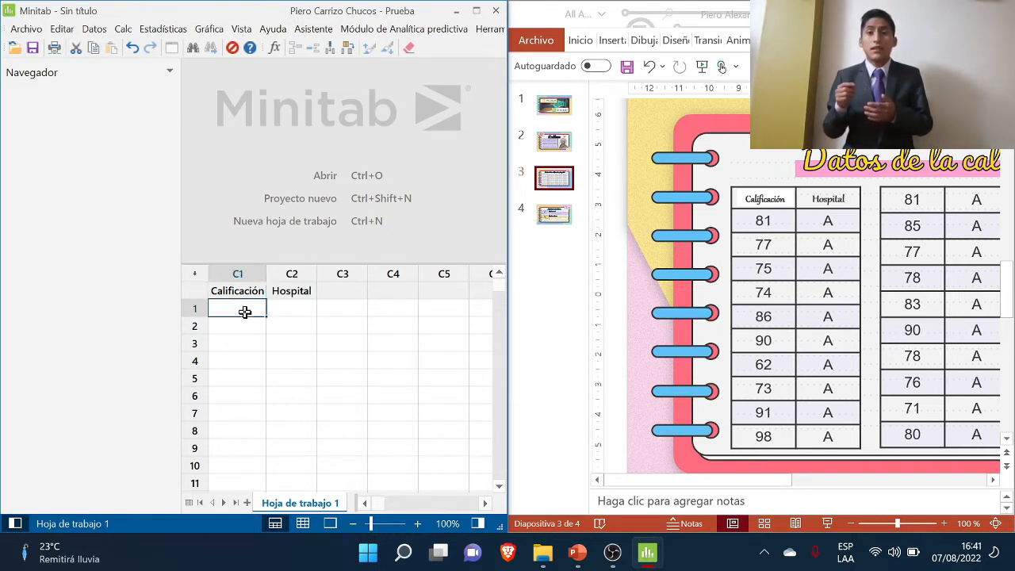
pyautogui.write('81')
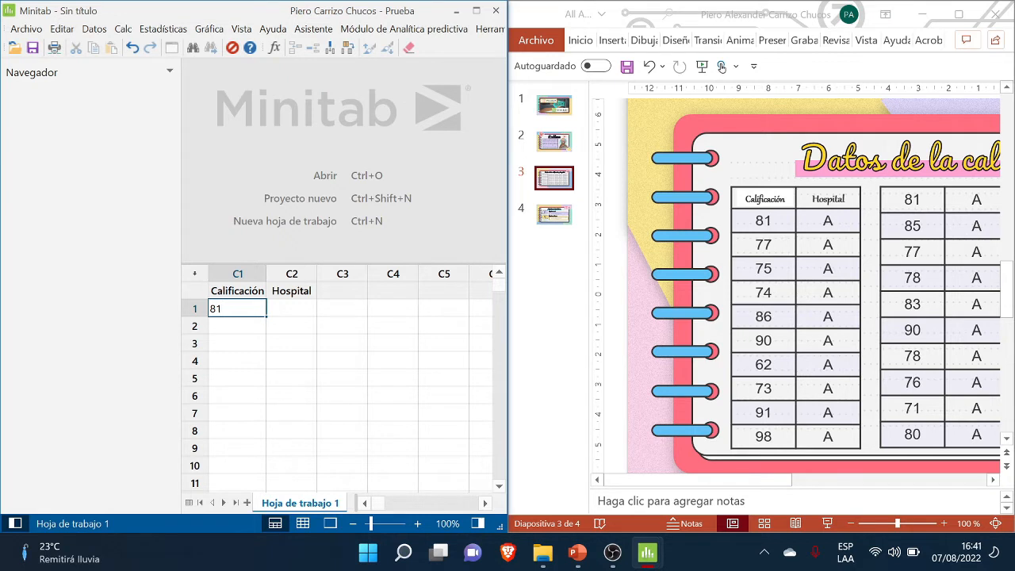
pyautogui.press('capslock')
pyautogui.press('Tab')
pyautogui.write('A')
pyautogui.press('Return')
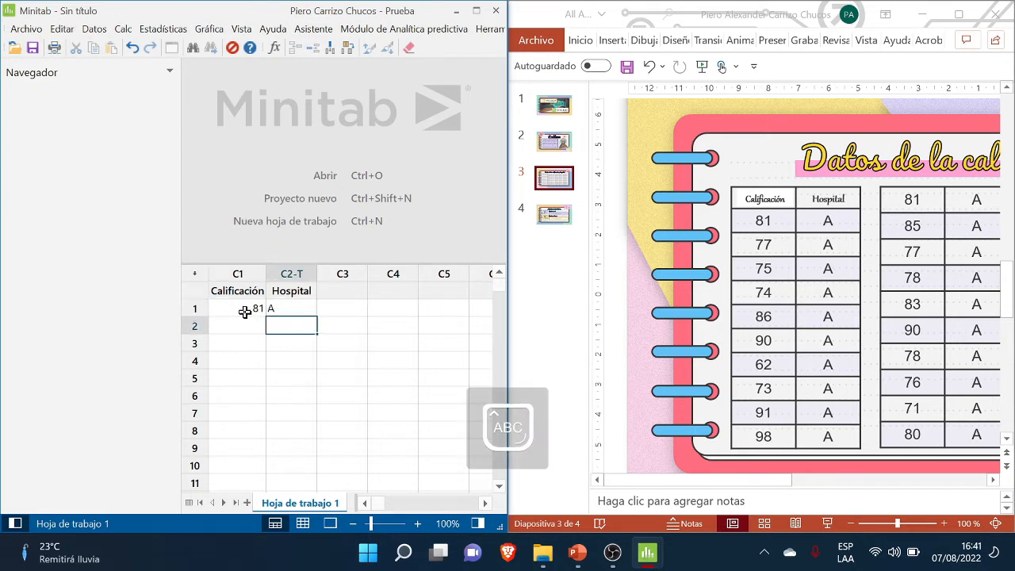
pyautogui.write('77')
pyautogui.press('Tab')
pyautogui.write('A')
pyautogui.press('Return')
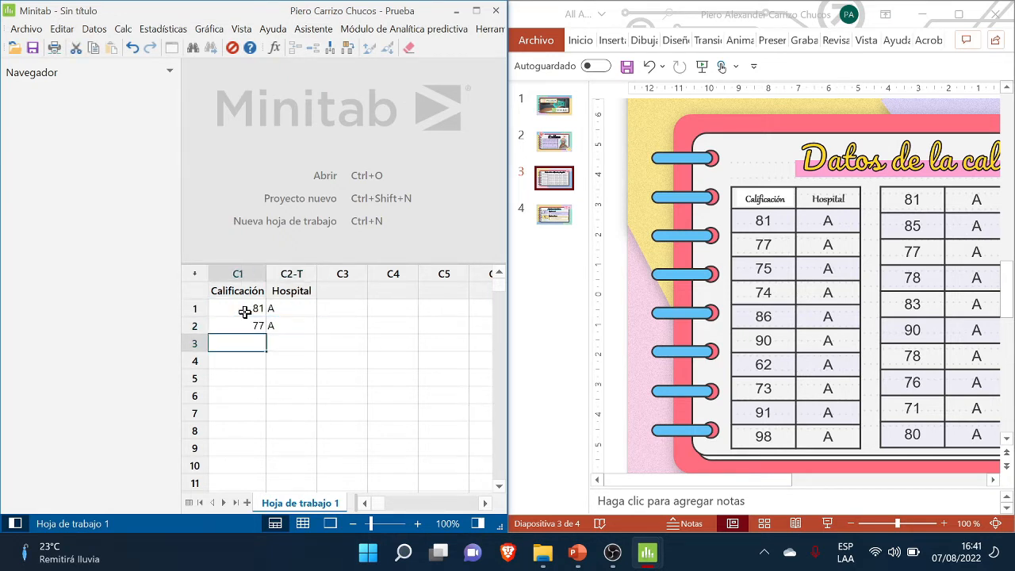
# Enter ratings 75 and 74 in rows 3 and 4, each with hospital A.
pyautogui.write('75')
pyautogui.press('Tab')
pyautogui.write('A')
pyautogui.press('Return')
pyautogui.write('7')
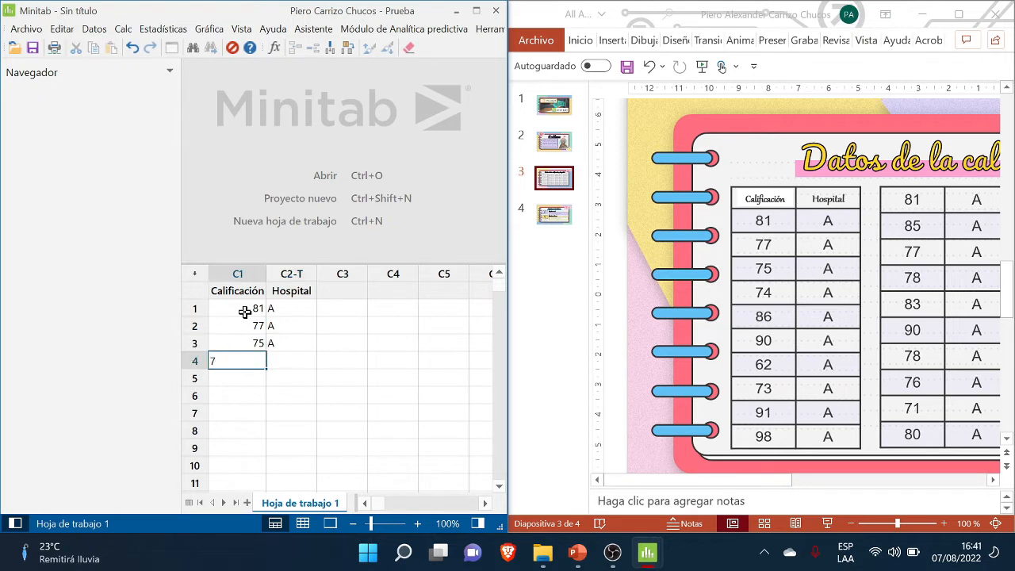
pyautogui.write('4')
pyautogui.press('Tab')
pyautogui.write('A')
pyautogui.press('Return')
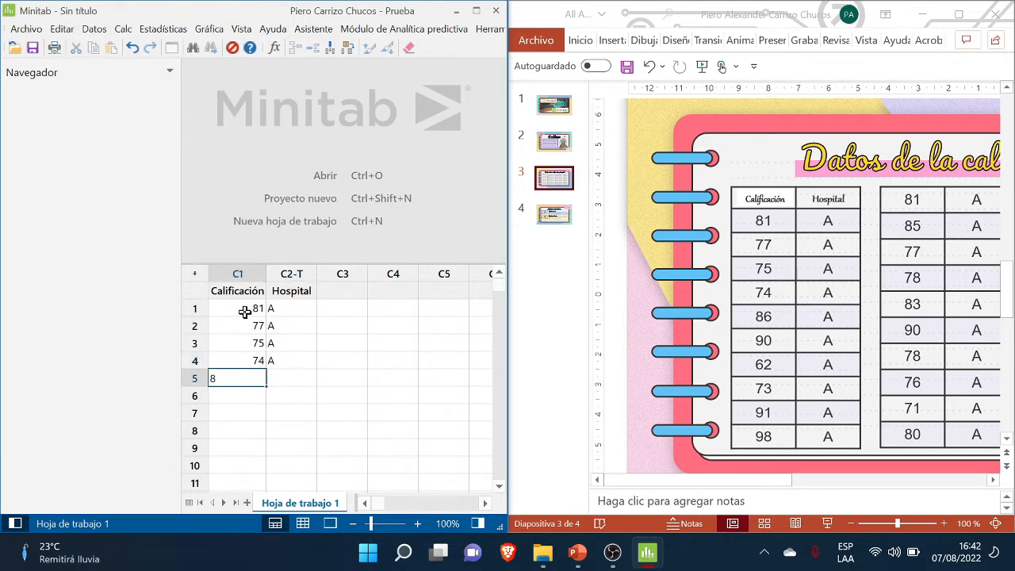
# Enter ratings 86 and 90 in rows 5 and 6, each with hospital A.
pyautogui.write('86')
pyautogui.press('Tab')
pyautogui.write('A')
pyautogui.press('Return')
pyautogui.write('90')
pyautogui.press('Tab')
pyautogui.write('A')
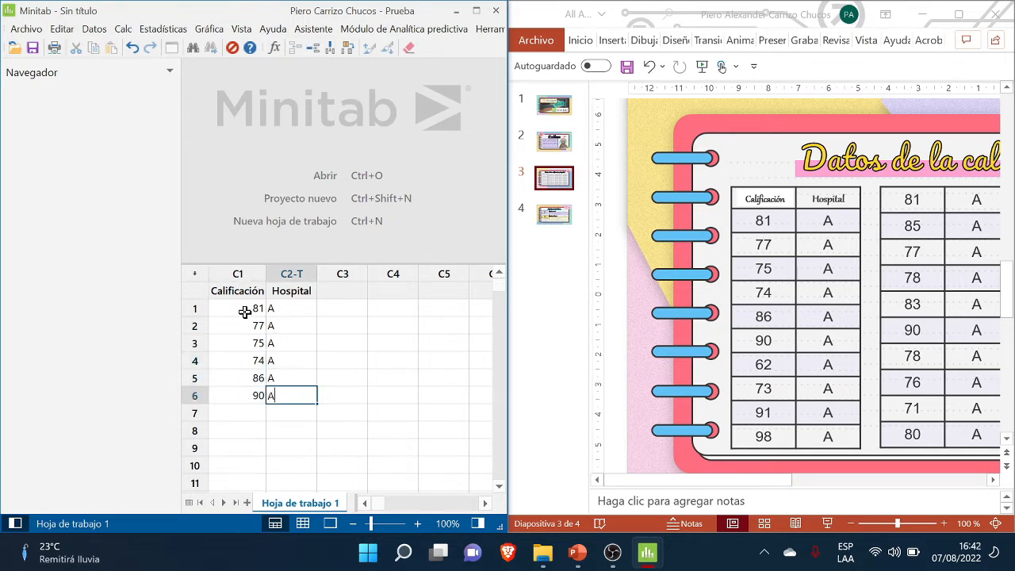
pyautogui.press('Return')
# Enter ratings 62 and 73 in rows 7 and 8, each with hospital A.
pyautogui.write('62')
pyautogui.press('Tab')
pyautogui.write('A')
pyautogui.press('Return')
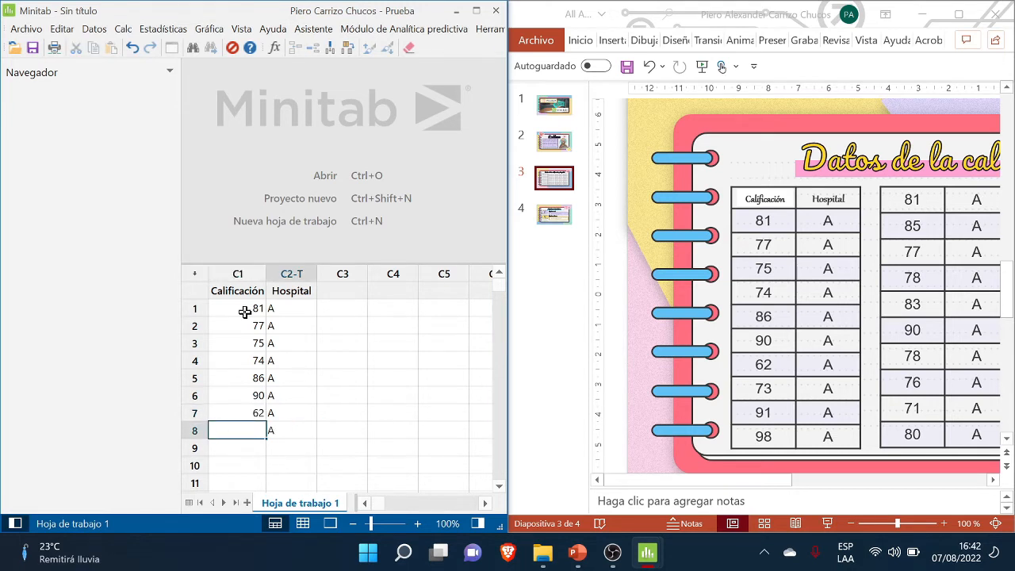
pyautogui.write('73')
pyautogui.press('Return')
# Enter ratings 91 and 98 in rows 9 and 10, each with hospital A.
pyautogui.write('91')
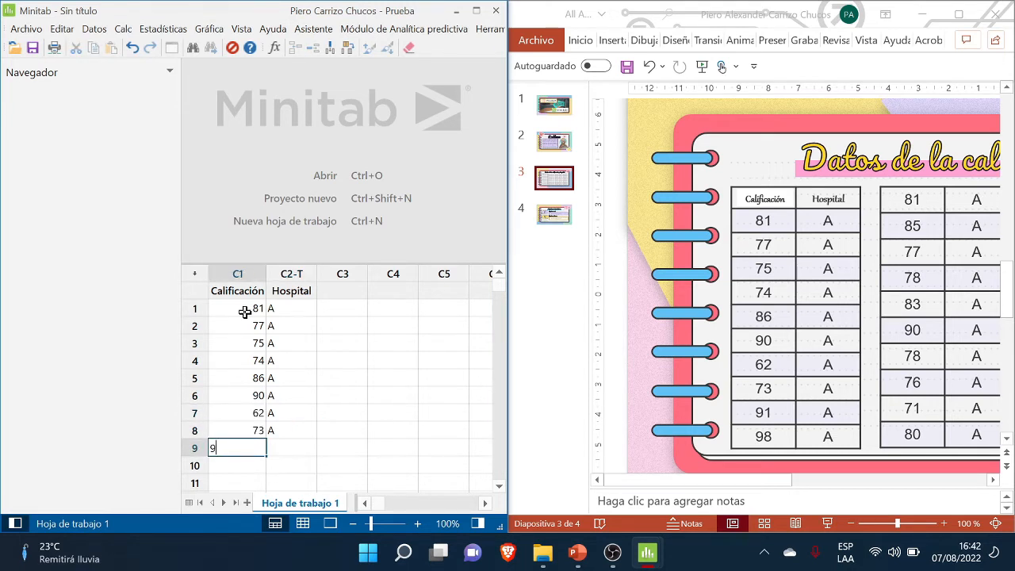
pyautogui.press('Tab')
pyautogui.write('A')
pyautogui.press('Return')
pyautogui.write('98')
pyautogui.press('Tab')
pyautogui.write('A')
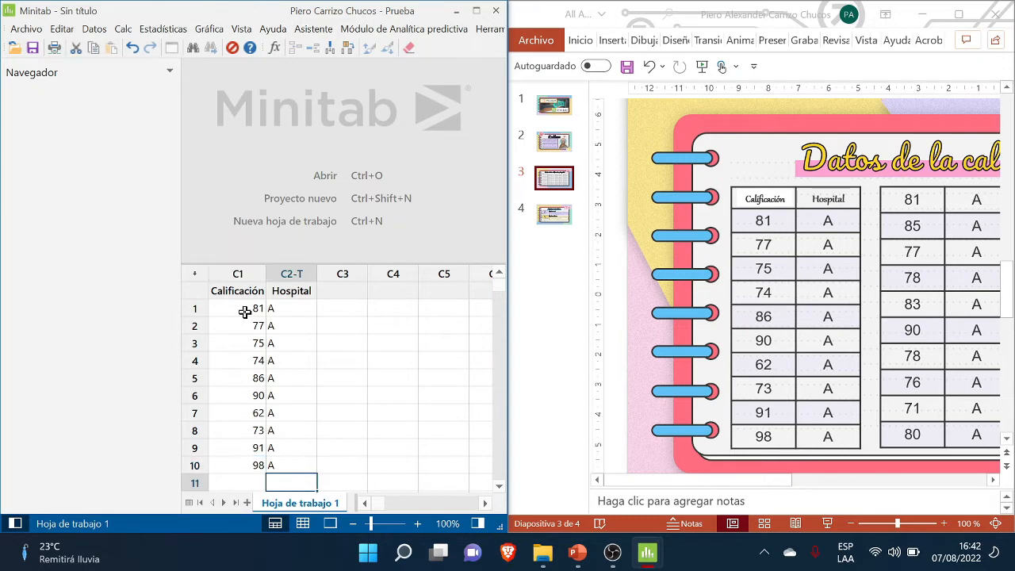
pyautogui.press('Return')
# Enter ratings 81 and 85 from the slide's second table in rows 11 and 12, each with hospital A.
pyautogui.moveTo(684, 480); pyautogui.dragTo(816, 481)
pyautogui.scroll(-2, 264, 441)
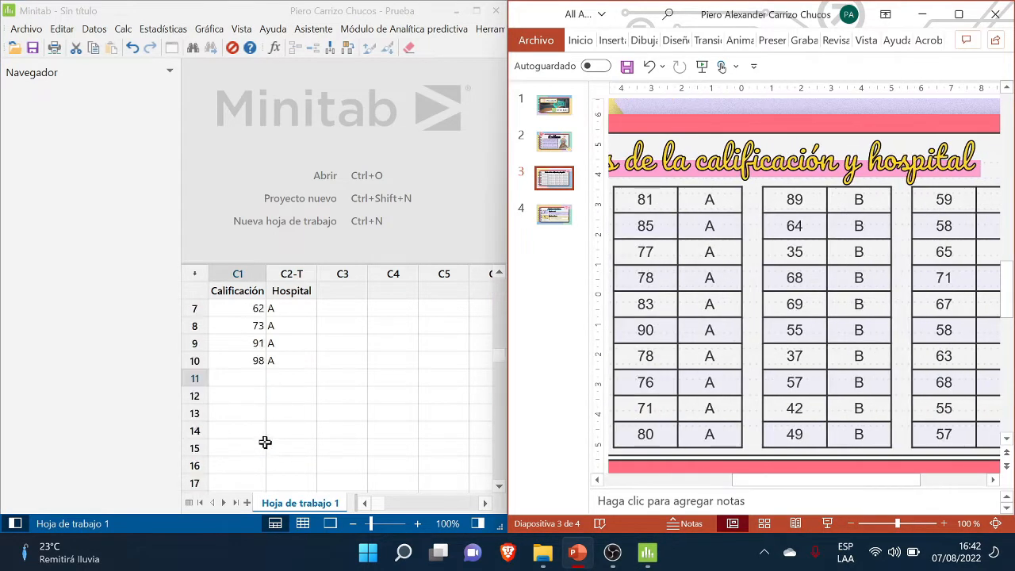
pyautogui.write('81')
pyautogui.press('Right')
pyautogui.write('A')
pyautogui.press('Down')
pyautogui.write('A')
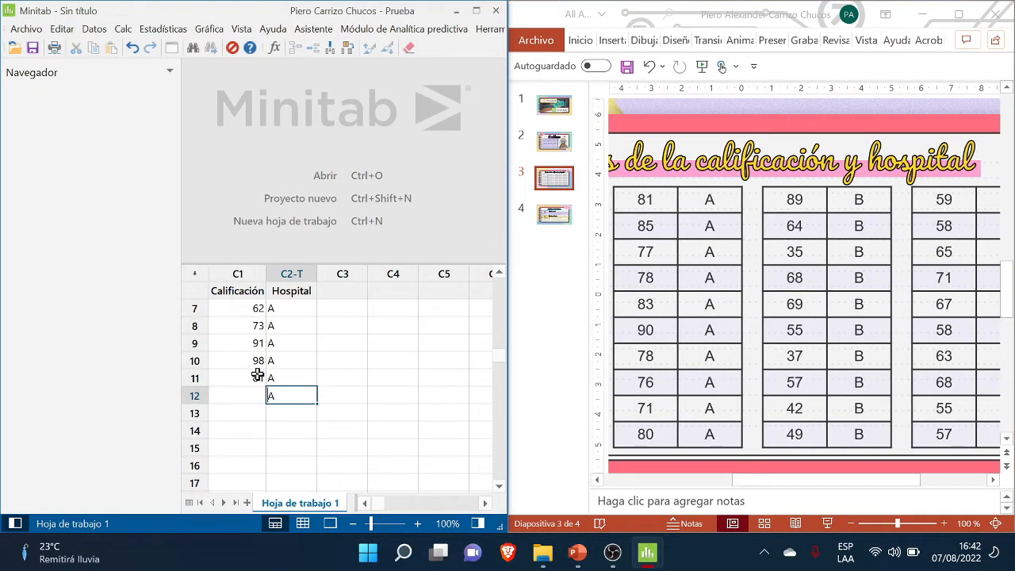
pyautogui.press('Left')
pyautogui.write('85')
pyautogui.press('Return')
# Enter ratings 77 and 78 in rows 13 and 14, each with hospital A.
pyautogui.write('77')
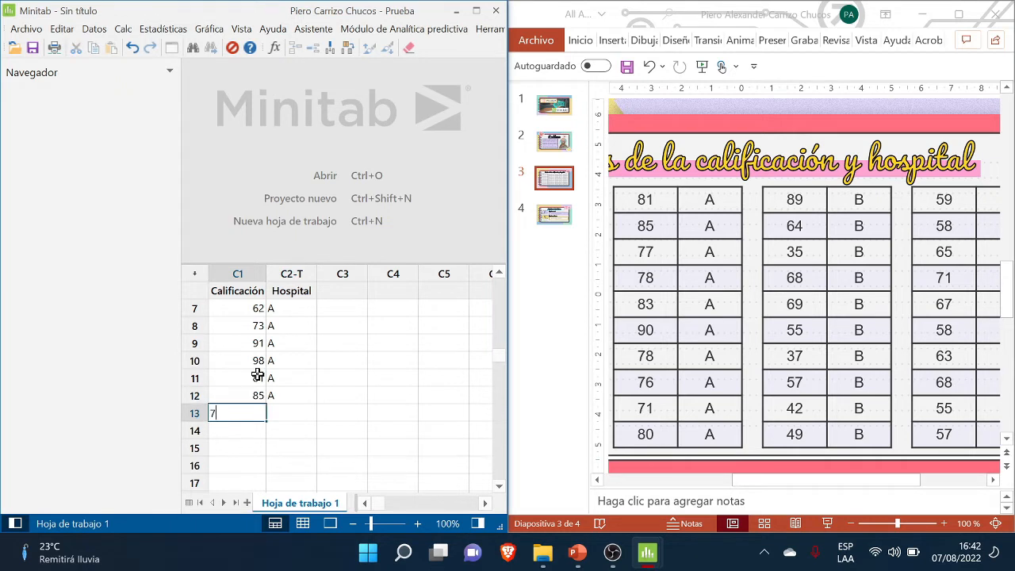
pyautogui.press('Tab')
pyautogui.write('A')
pyautogui.press('Return')
pyautogui.write('78')
pyautogui.press('Tab')
pyautogui.write('A')
pyautogui.press('Return')
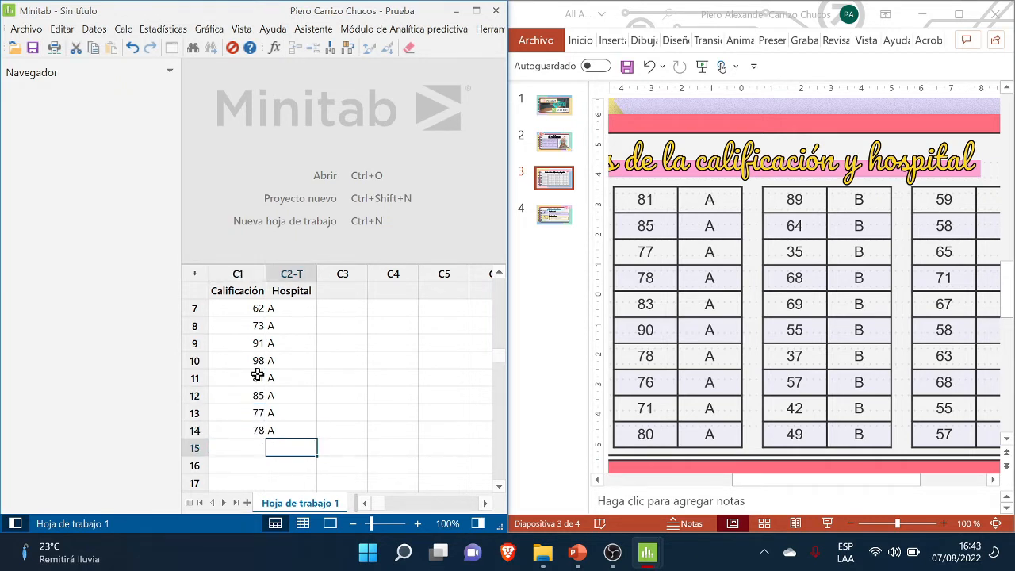
# Enter ratings 83 and 90 in rows 15 and 16, each with hospital A.
pyautogui.write('A')
pyautogui.press('BackSpace')
pyautogui.press('BackSpace')
pyautogui.press('Left')
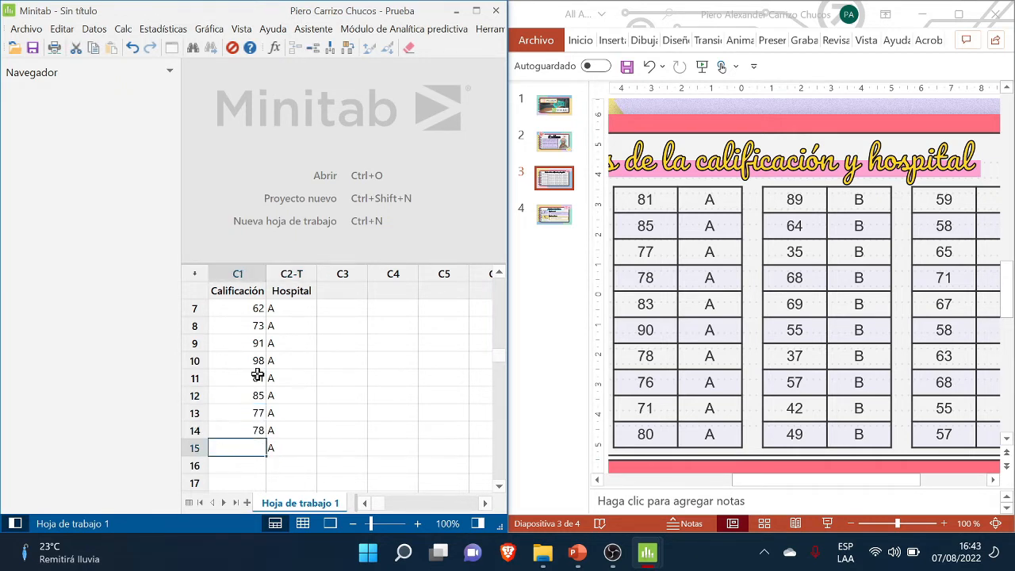
pyautogui.write('83')
pyautogui.press('Return')
pyautogui.write('90')
pyautogui.press('Tab')
pyautogui.write('A')
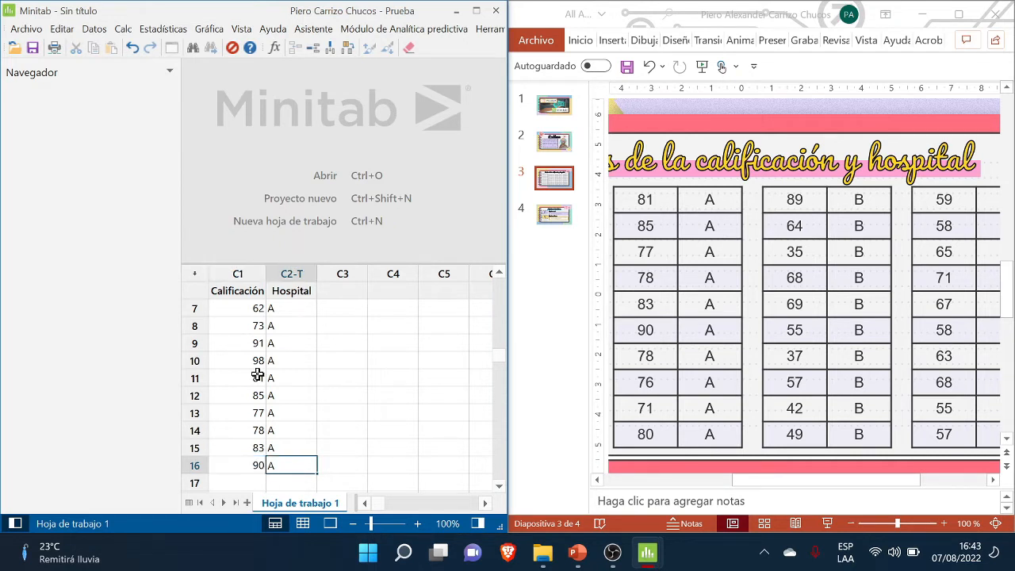
pyautogui.press('Return')
# Enter ratings 78 and 76 in rows 17 and 18, each with hospital A.
pyautogui.write('78')
pyautogui.press('Tab')
pyautogui.write('A')
pyautogui.press('Return')
pyautogui.write('76')
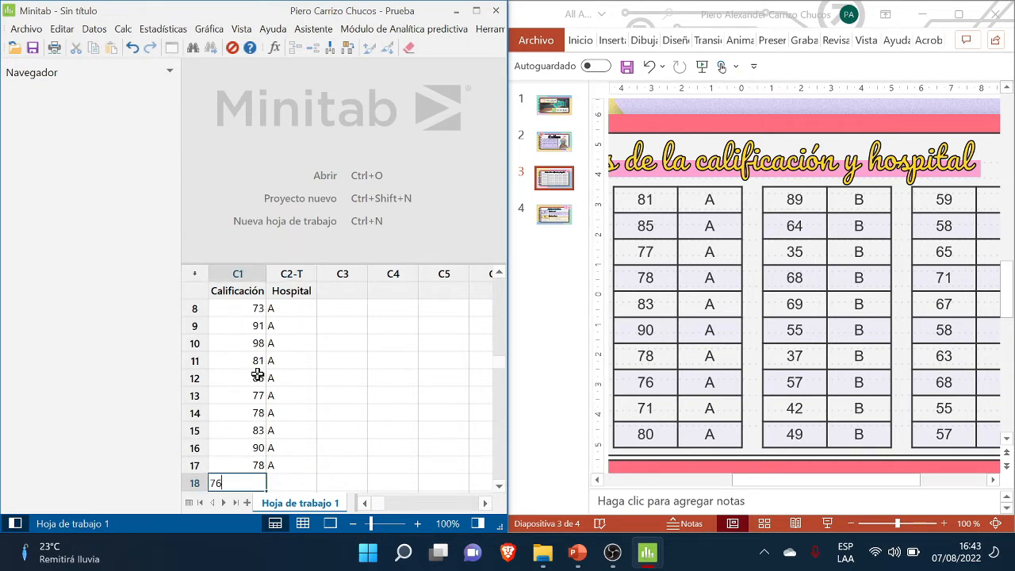
pyautogui.press('Tab')
pyautogui.write('A')
pyautogui.press('Return')
# Enter ratings 71 and 80 in rows 19 and 20, each with hospital A.
pyautogui.write('71')
pyautogui.press('Tab')
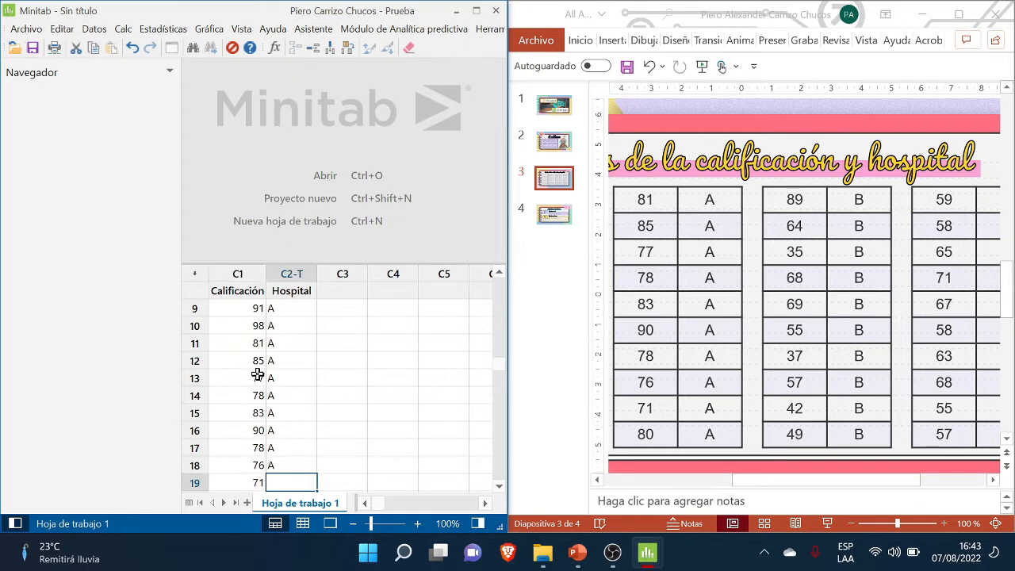
pyautogui.write('A')
pyautogui.press('Return')
pyautogui.write('80')
pyautogui.press('Return')
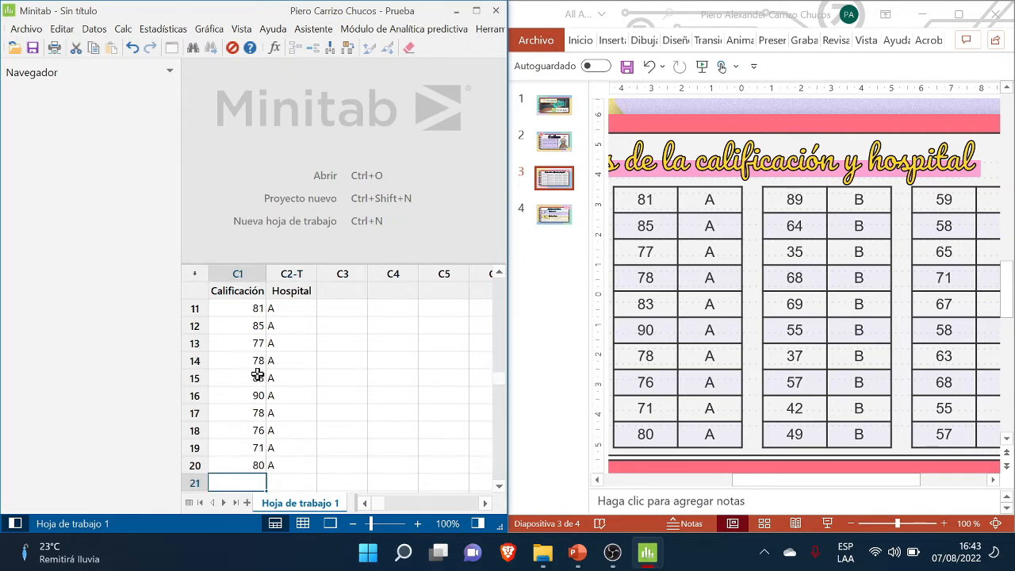
# Enter ratings 89 and 64 from the slide's third table in rows 21 and 22, each with hospital B.
pyautogui.write('89')
pyautogui.press('Tab')
pyautogui.write('B')
pyautogui.press('Return')
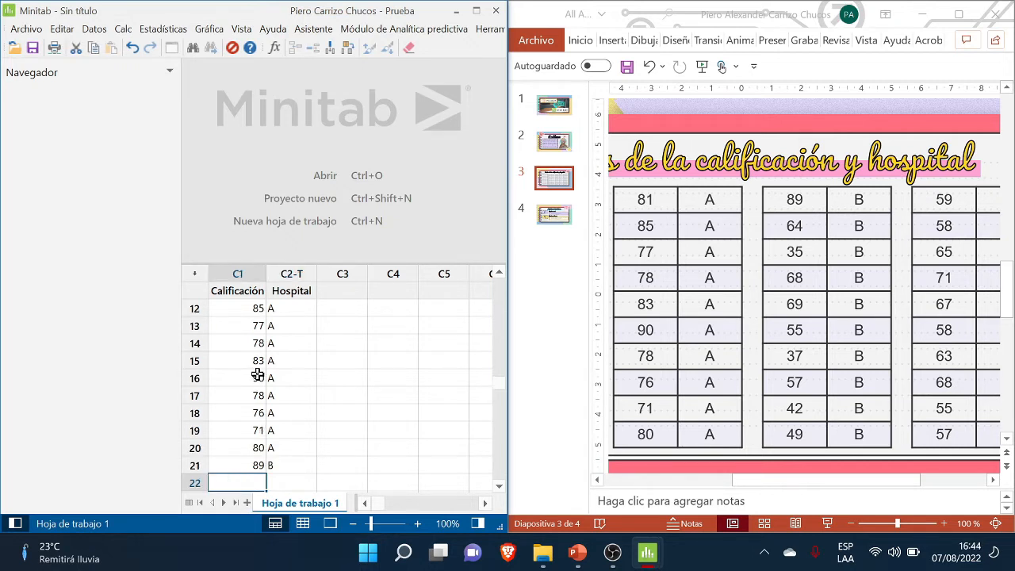
pyautogui.write('64')
pyautogui.press('Tab')
pyautogui.write('B')
pyautogui.press('Down')
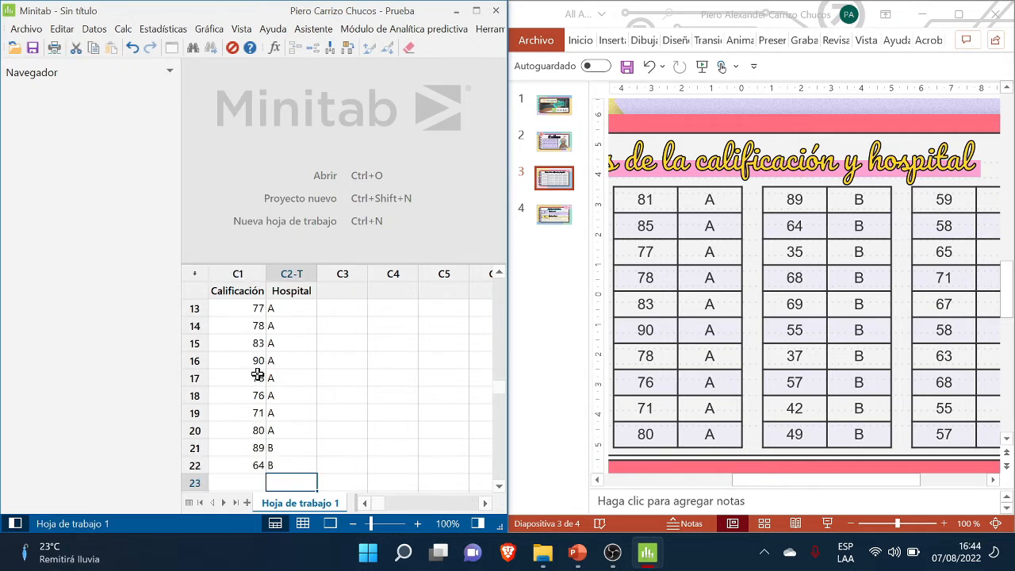
# Enter ratings 35 and 68 in rows 23 and 24 with hospital B, and fill hospital B in rows 25 and 26.
pyautogui.write('B')
pyautogui.press('Left')
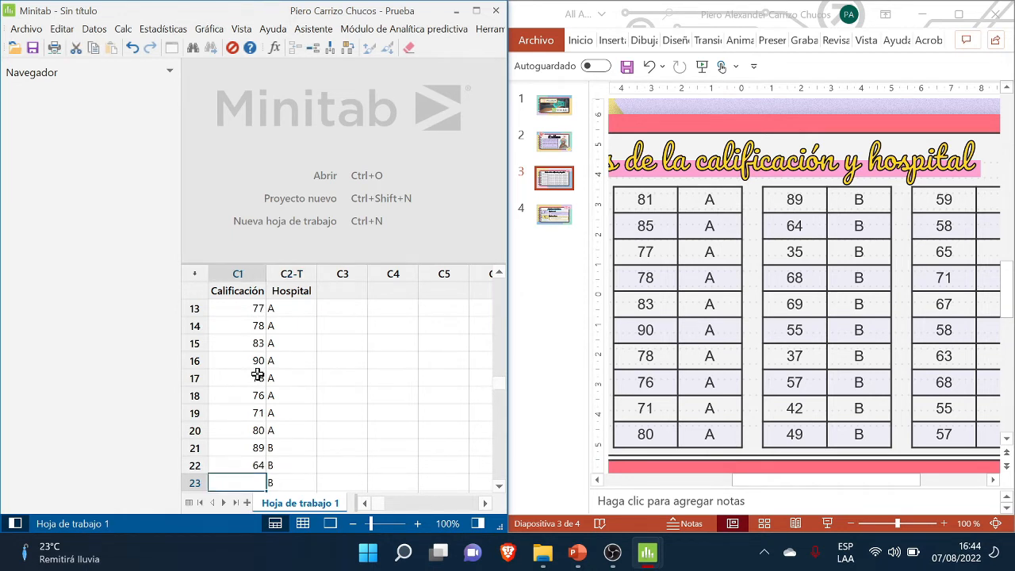
pyautogui.write('35')
pyautogui.press('Down')
pyautogui.write('68')
pyautogui.press('Tab')
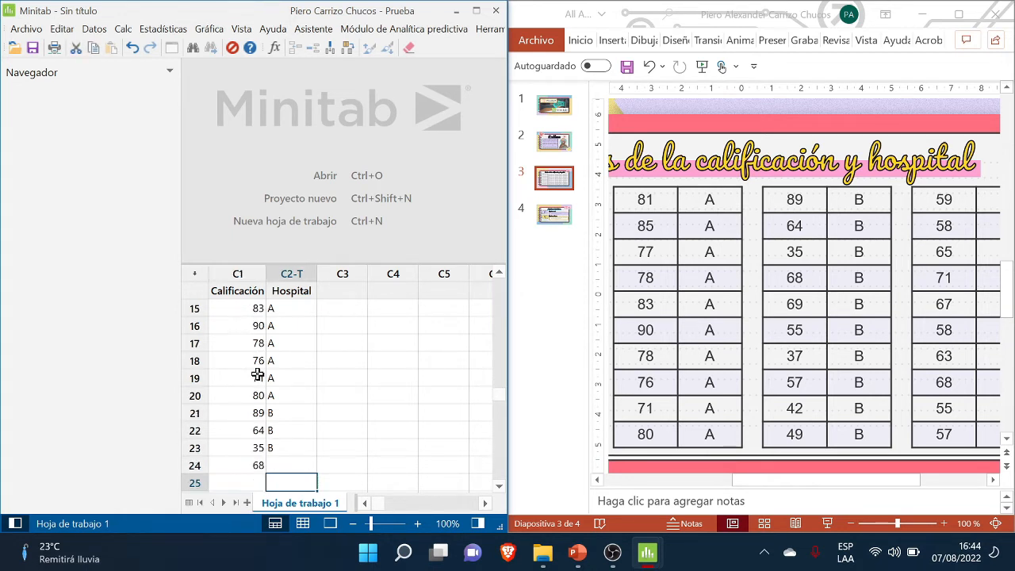
pyautogui.write('B')
pyautogui.press('Return')
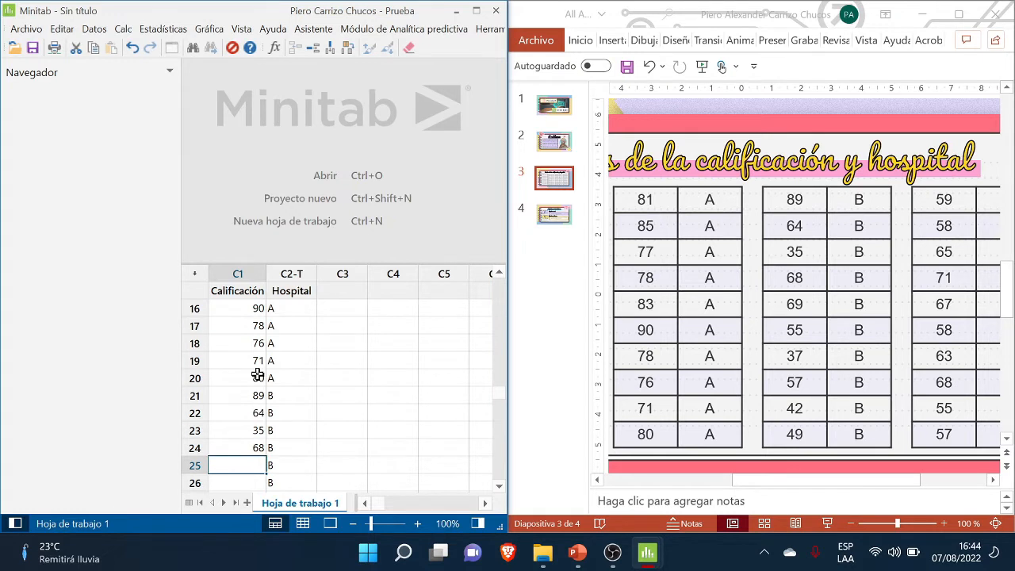
# Enter ratings 69, 55 and 37 in rows 25 to 27, and set hospital B for row 27.
pyautogui.write('69')
pyautogui.press('Down')
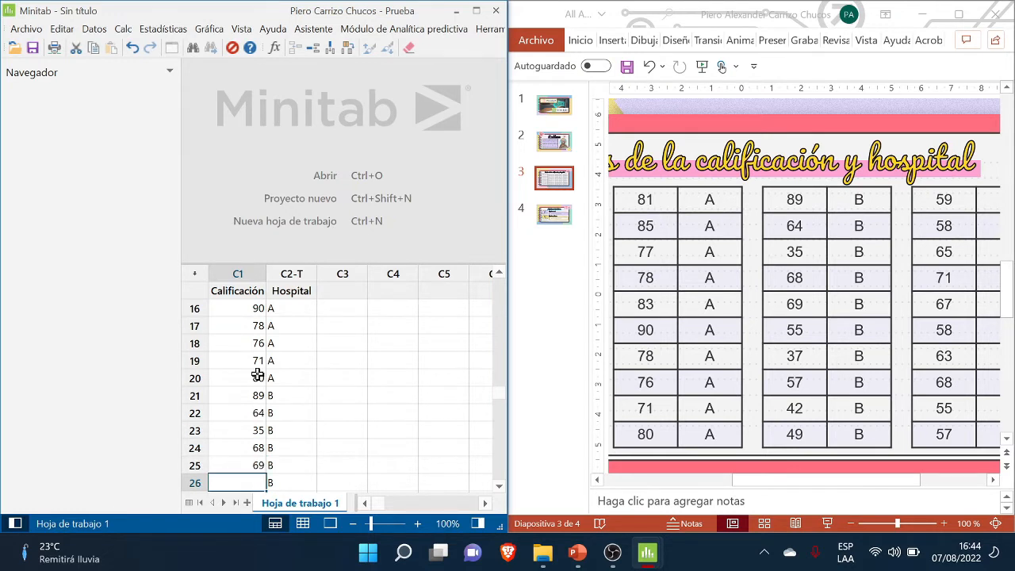
pyautogui.write('55')
pyautogui.press('Down')
pyautogui.write('37')
pyautogui.press('Tab')
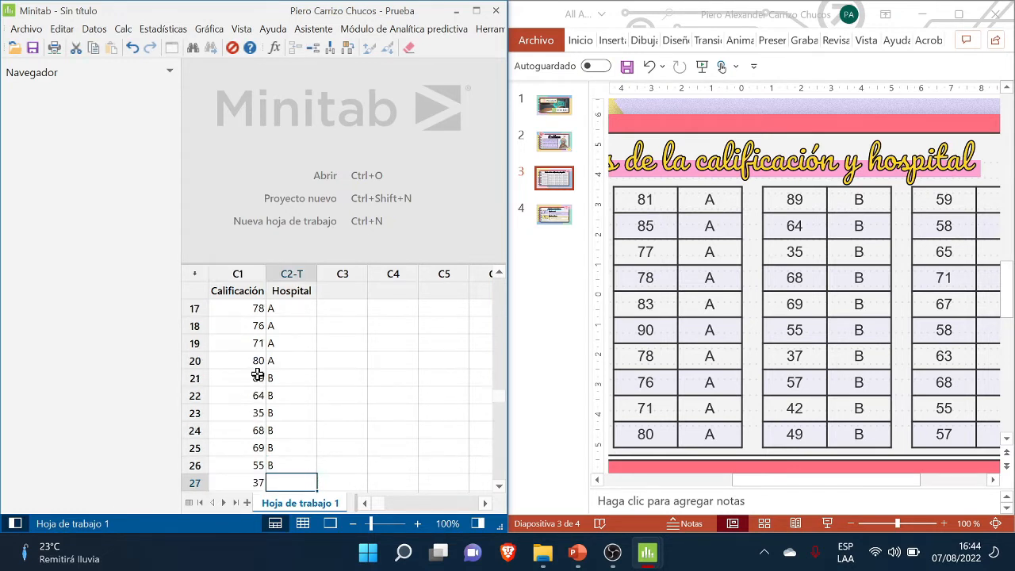
pyautogui.write('B')
pyautogui.press('Down')
# Enter rating 57 in row 28 with hospital B.
pyautogui.write('57')
pyautogui.press('Down')
pyautogui.press('Up')
pyautogui.write('B')
pyautogui.press('Left')
pyautogui.write('57')
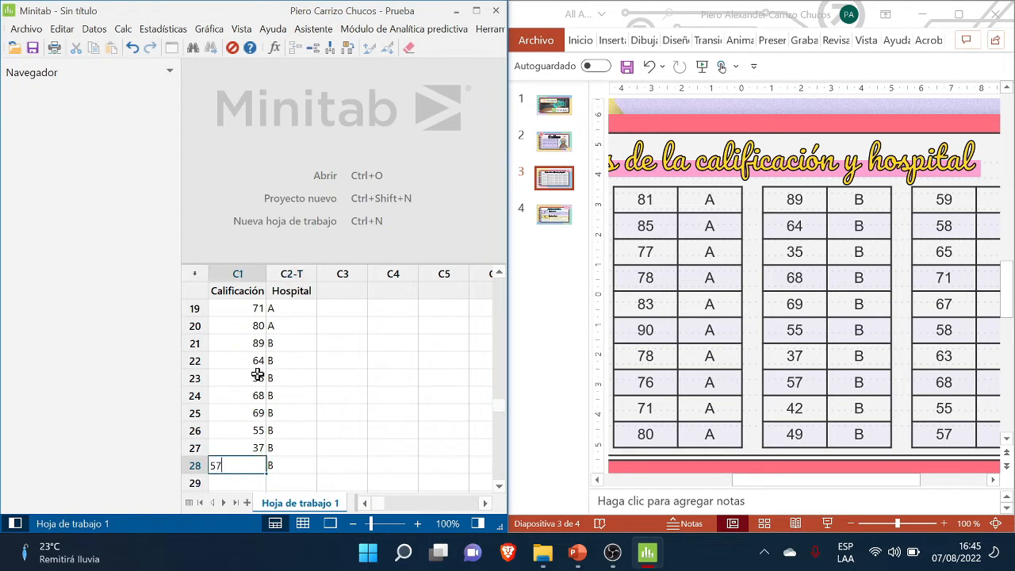
pyautogui.press('Down')
# Enter ratings 42 and 49 in rows 29 and 30, each with hospital B.
pyautogui.write('42')
pyautogui.press('Tab')
pyautogui.write('B')
pyautogui.press('Return')
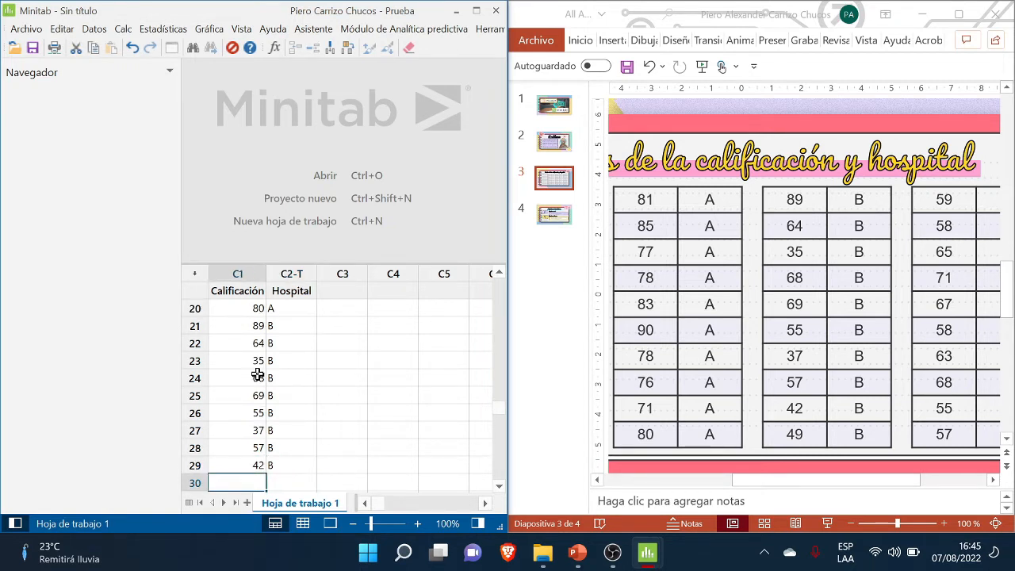
pyautogui.write('49')
pyautogui.press('Tab')
pyautogui.write('B')
pyautogui.press('Return')
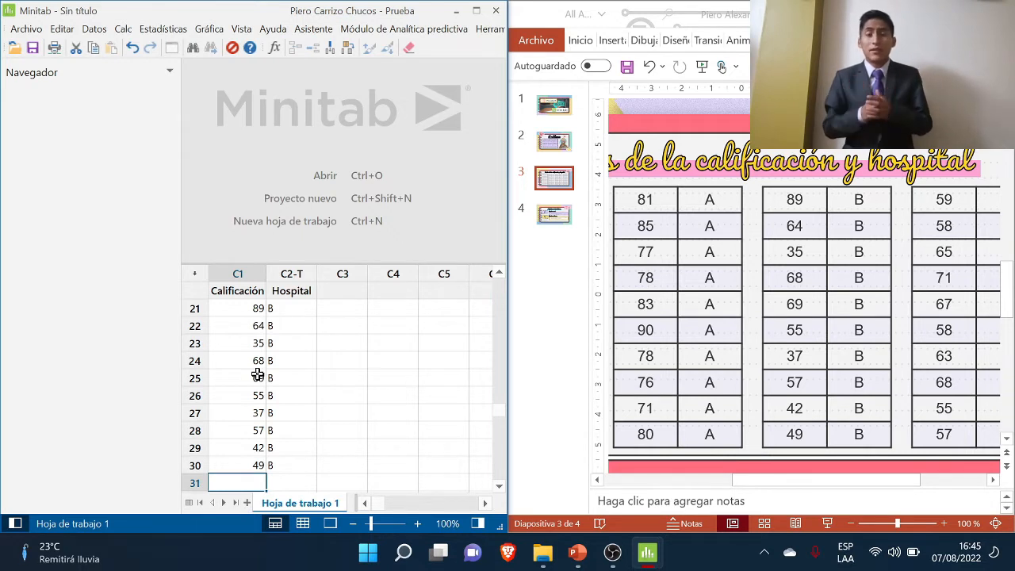
# Enter rating 59, the first value of the slide's last table, in row 31 with hospital B.
pyautogui.click(802, 481)
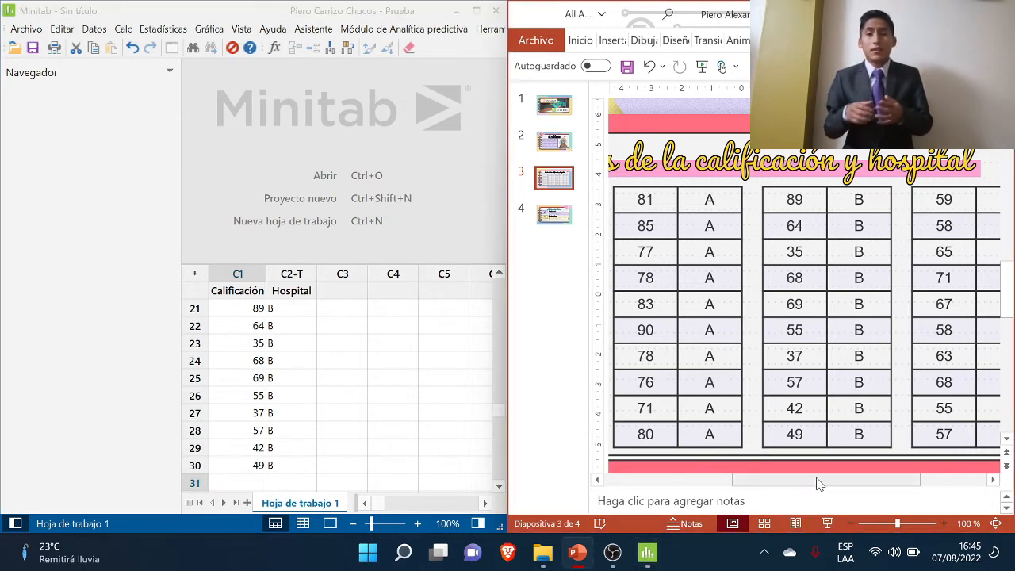
pyautogui.moveTo(819, 486); pyautogui.dragTo(868, 488)
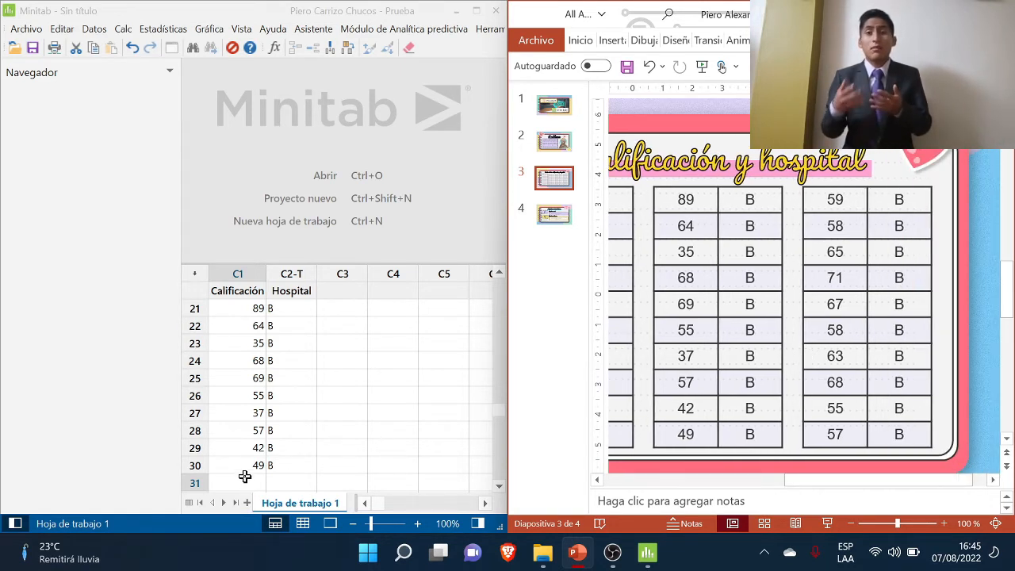
pyautogui.scroll(-1, 245, 474)
pyautogui.click(255, 428)
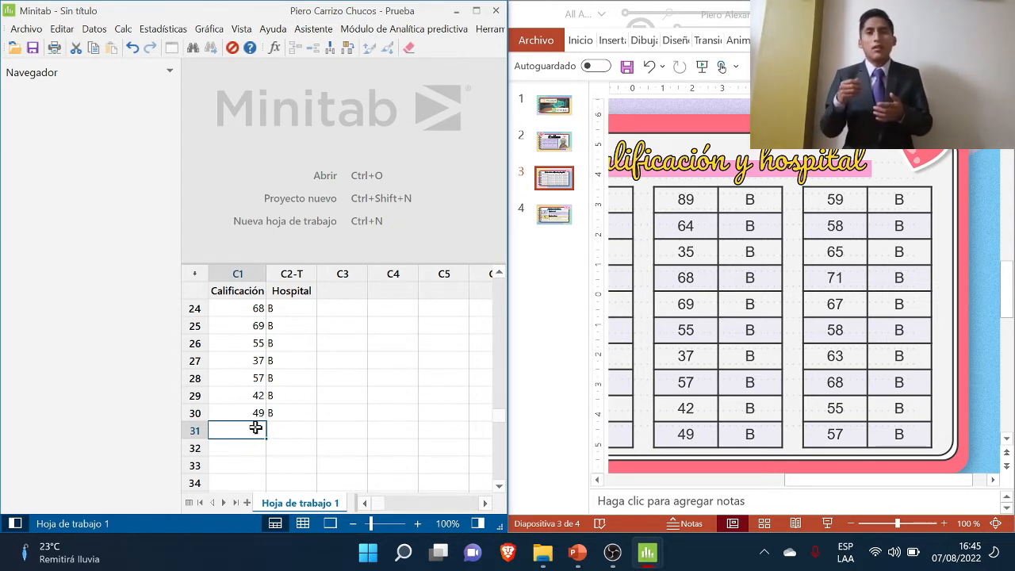
pyautogui.write('59')
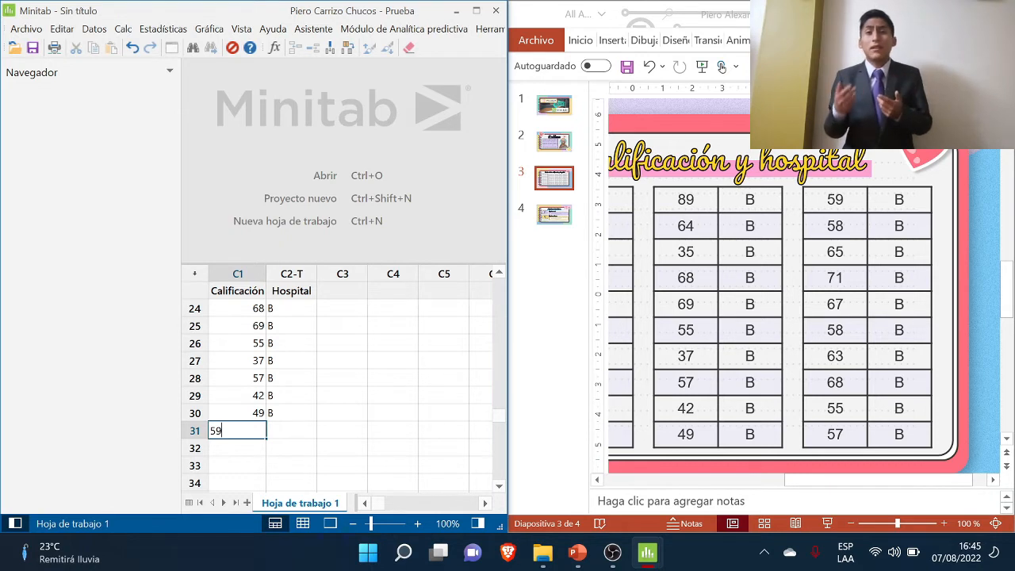
pyautogui.press('Tab')
pyautogui.write('B')
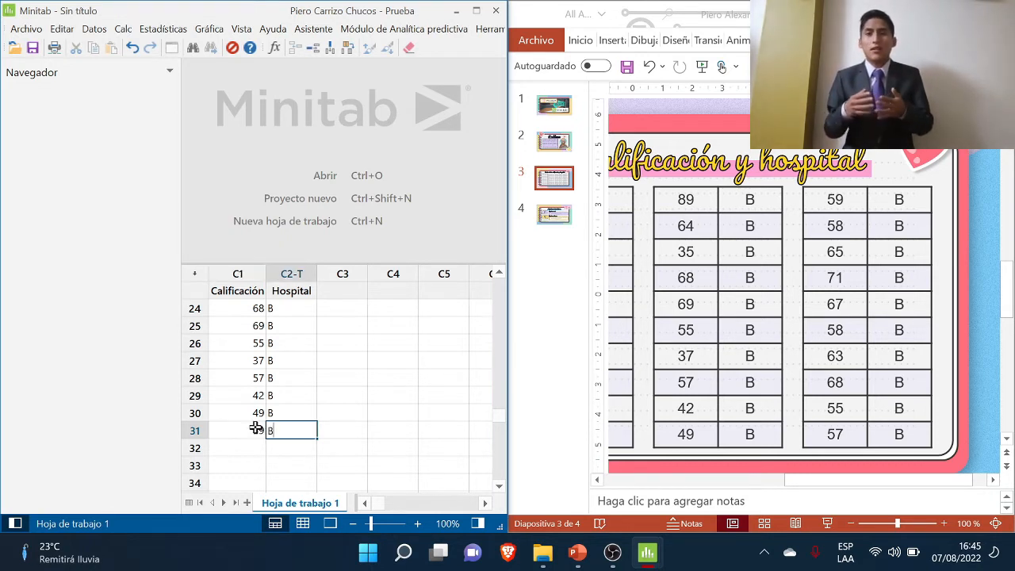
pyautogui.press('Return')
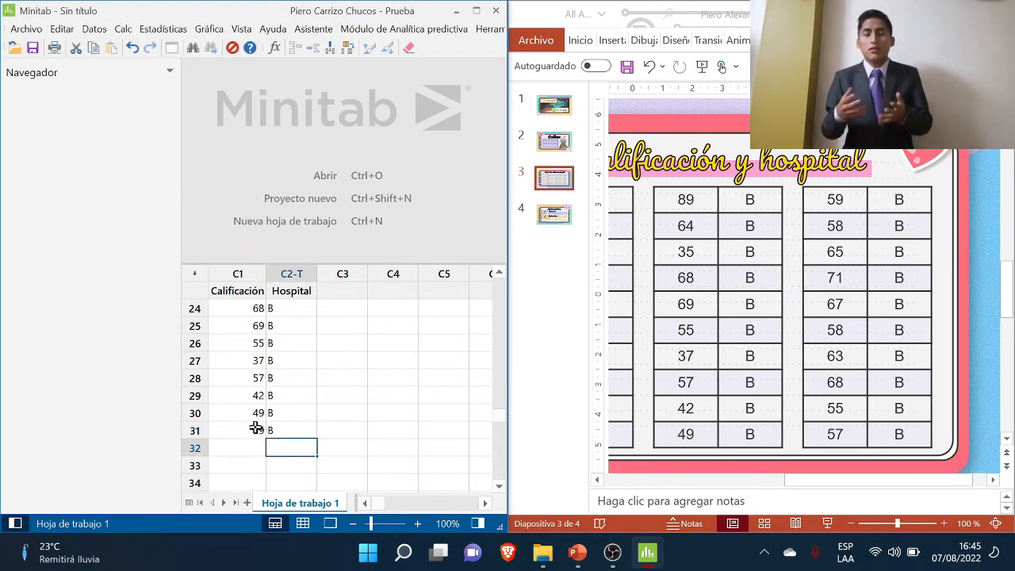
# Enter ratings 58 and 65 in rows 32 and 33, each with hospital B.
pyautogui.write('B')
pyautogui.hotkey('shift', 'Tab')
pyautogui.write('58')
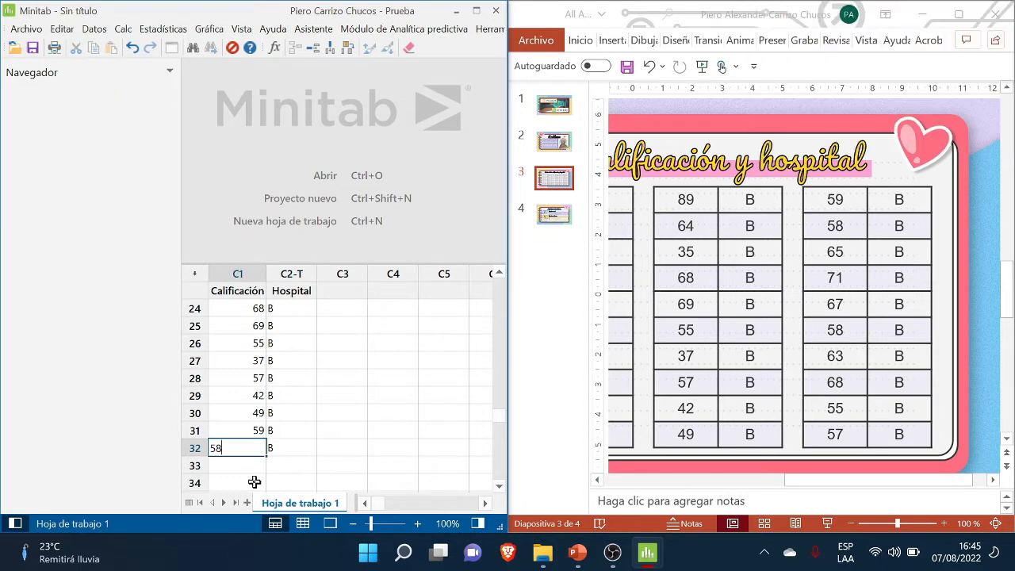
pyautogui.press('Return')
pyautogui.write('65')
pyautogui.press('Tab')
pyautogui.write('B')
pyautogui.press('Return')
# Enter ratings 71 and 67 in rows 34 and 35, each with hospital B.
pyautogui.write('B')
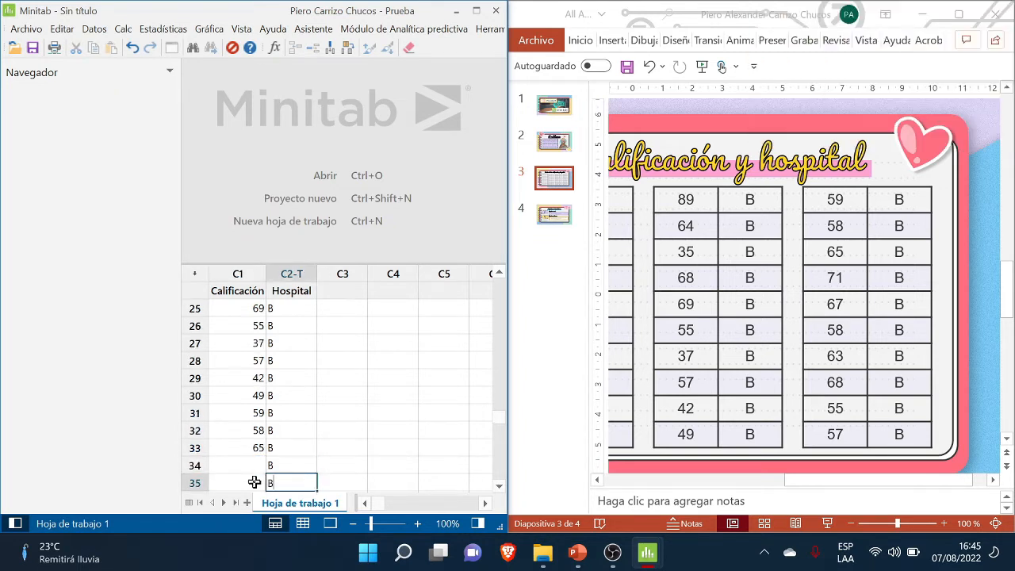
pyautogui.hotkey('shift', 'Tab')
pyautogui.write('71')
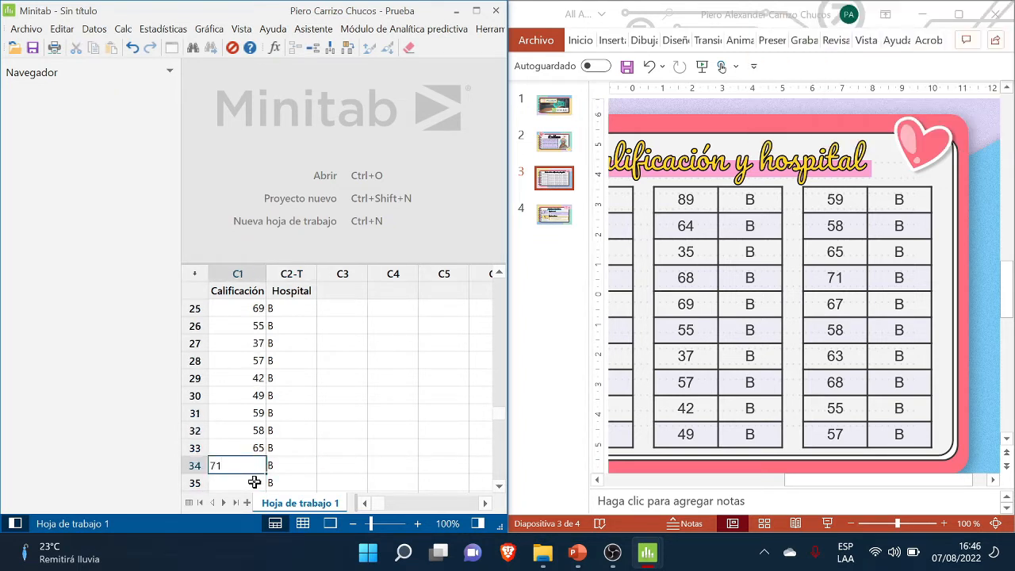
pyautogui.press('Return')
pyautogui.write('67')
pyautogui.press('Return')
# Enter ratings 58 and 63 in rows 36 and 37, each with hospital B.
pyautogui.write('58')
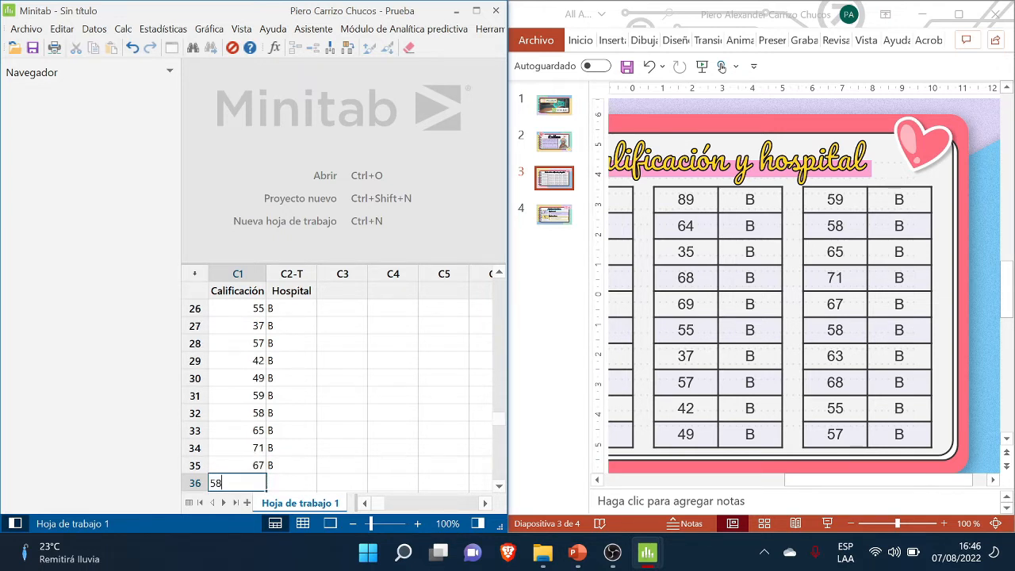
pyautogui.press('Tab')
pyautogui.write('B')
pyautogui.press('Return')
pyautogui.write('63')
pyautogui.press('Return')
pyautogui.press('Up')
pyautogui.press('Tab')
pyautogui.write('B')
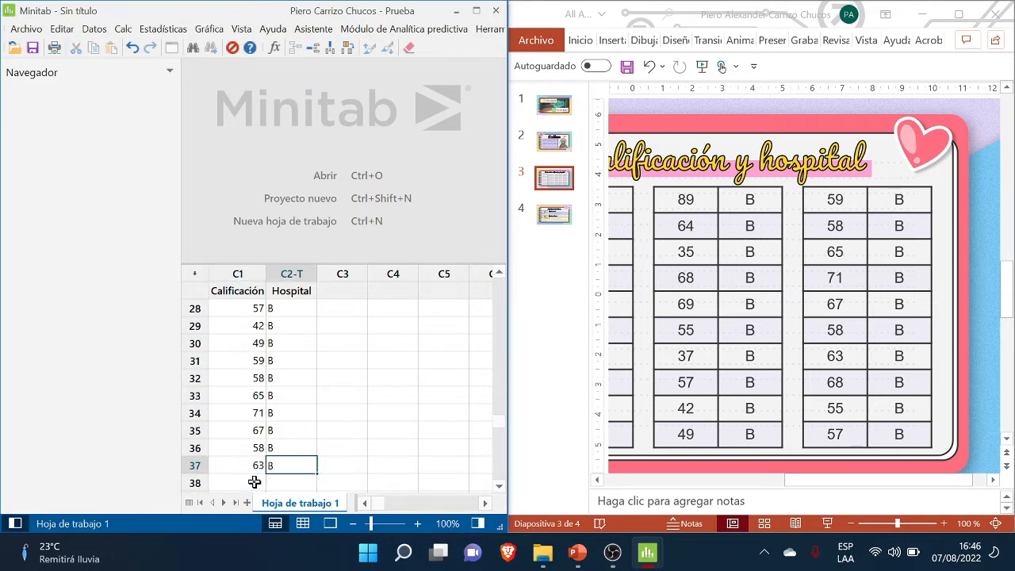
pyautogui.press('Return')
# Enter ratings 68 and 55 in rows 38 and 39, each with hospital B.
pyautogui.write('68')
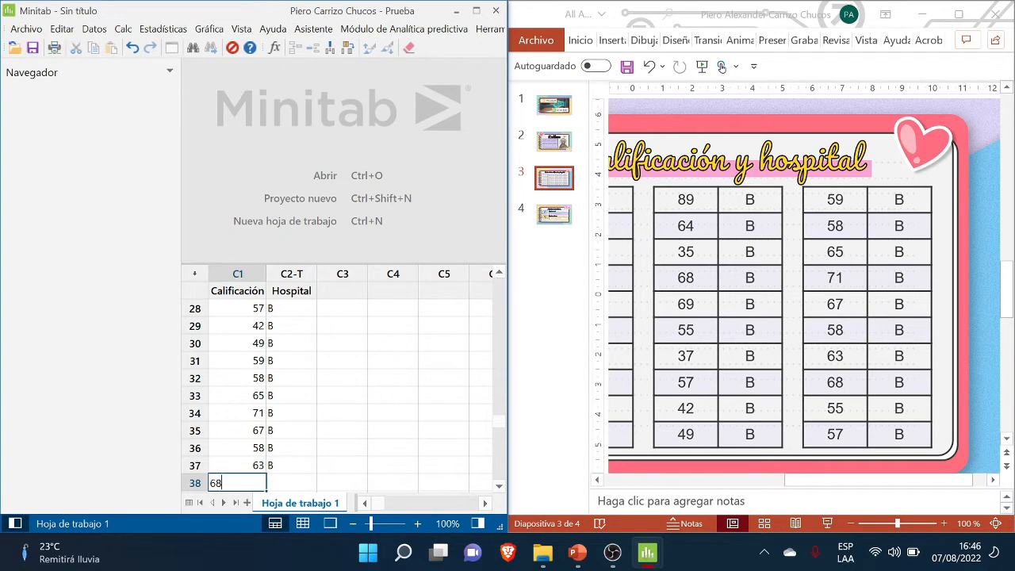
pyautogui.press('Return')
pyautogui.write('55')
pyautogui.press('Tab')
pyautogui.press('Up')
pyautogui.write('B')
pyautogui.press('Return')
pyautogui.write('B')
pyautogui.press('Return')
# Complete the data with rating 57 and hospital B in row 40.
pyautogui.press('Tab')
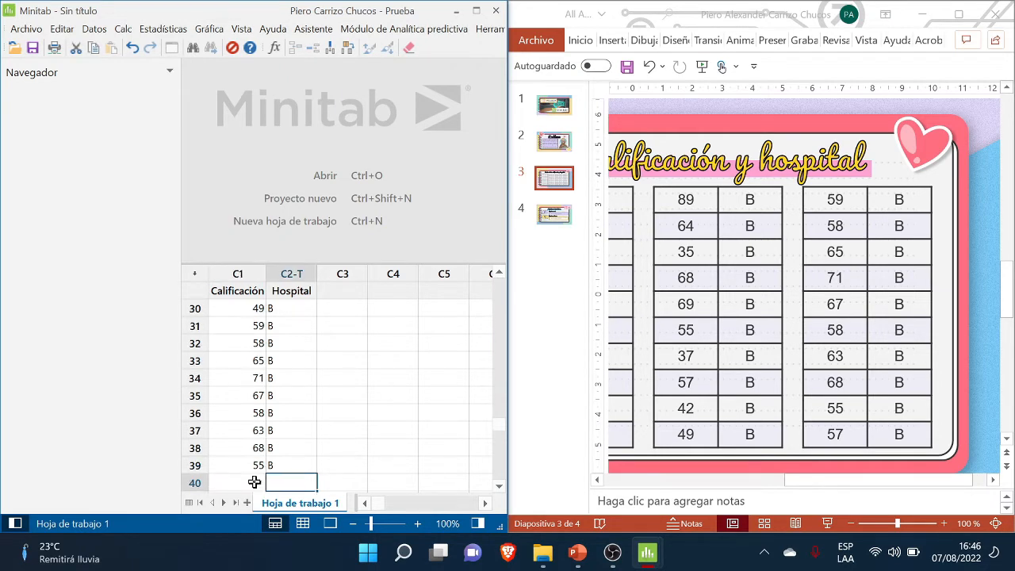
pyautogui.hotkey('shift', 'Tab')
pyautogui.write('57')
pyautogui.press('Tab')
pyautogui.write('B')
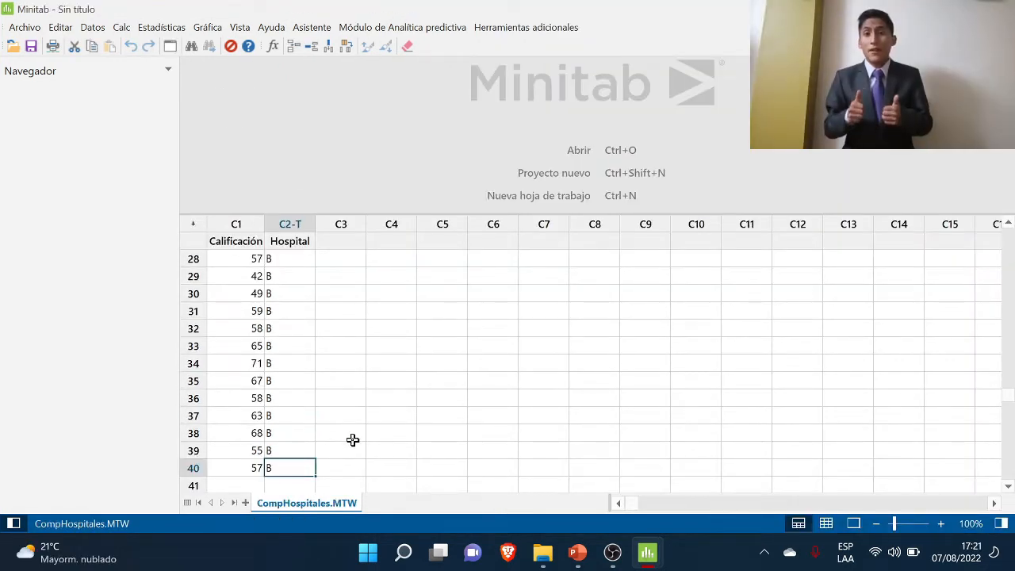
# Start a two-sample t-test for the mean, with both samples in one column (Ambas muestras están en una columna).
pyautogui.scroll(9, 353, 440)
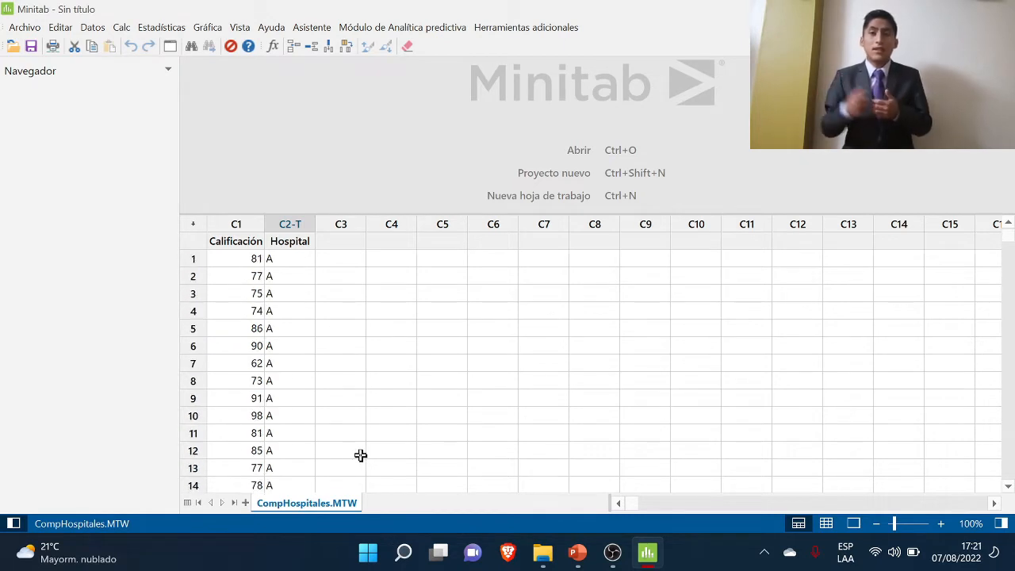
pyautogui.click(161, 28)
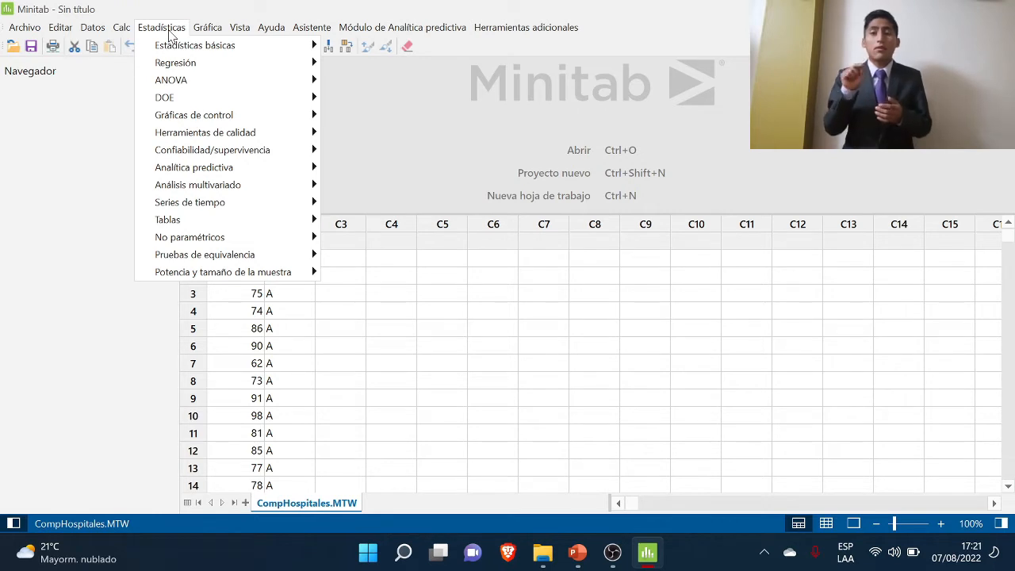
pyautogui.moveTo(172, 49)
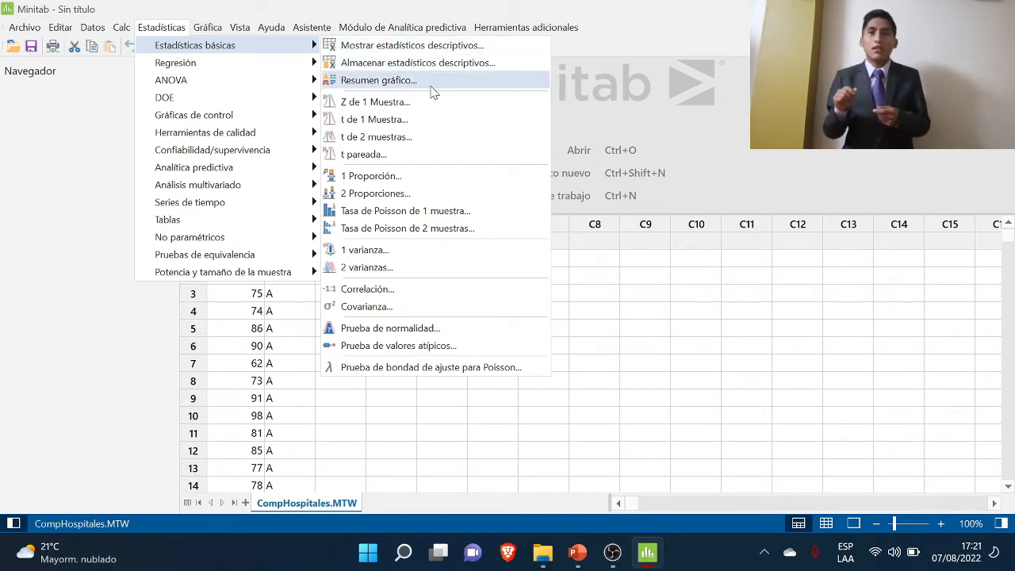
pyautogui.click(437, 142)
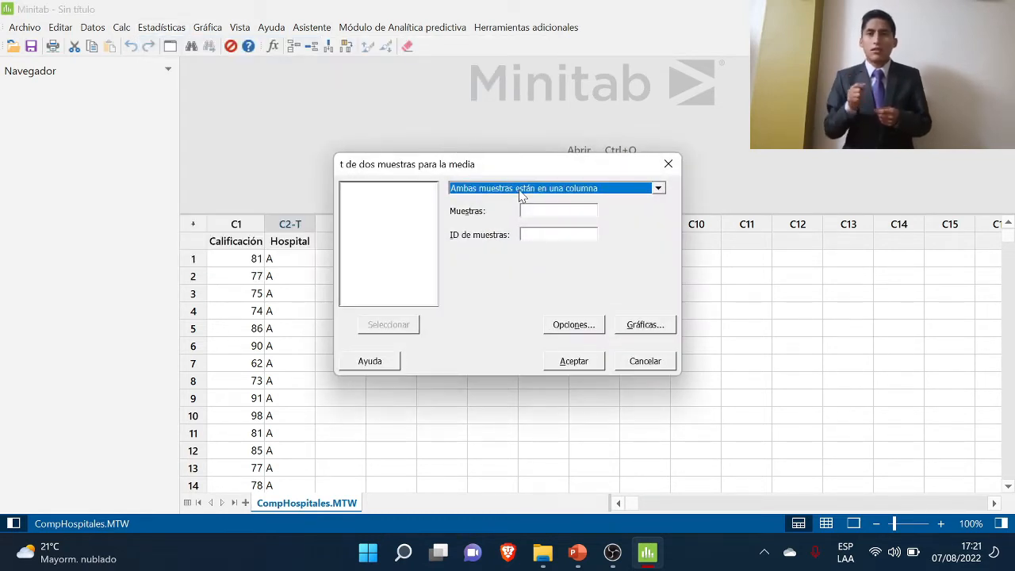
pyautogui.click(520, 192)
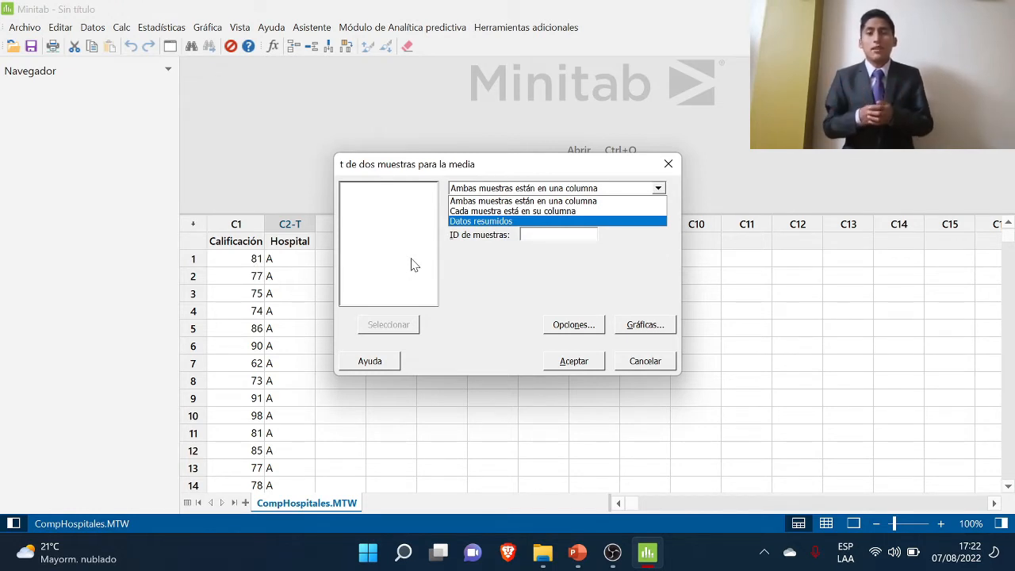
pyautogui.click(494, 203)
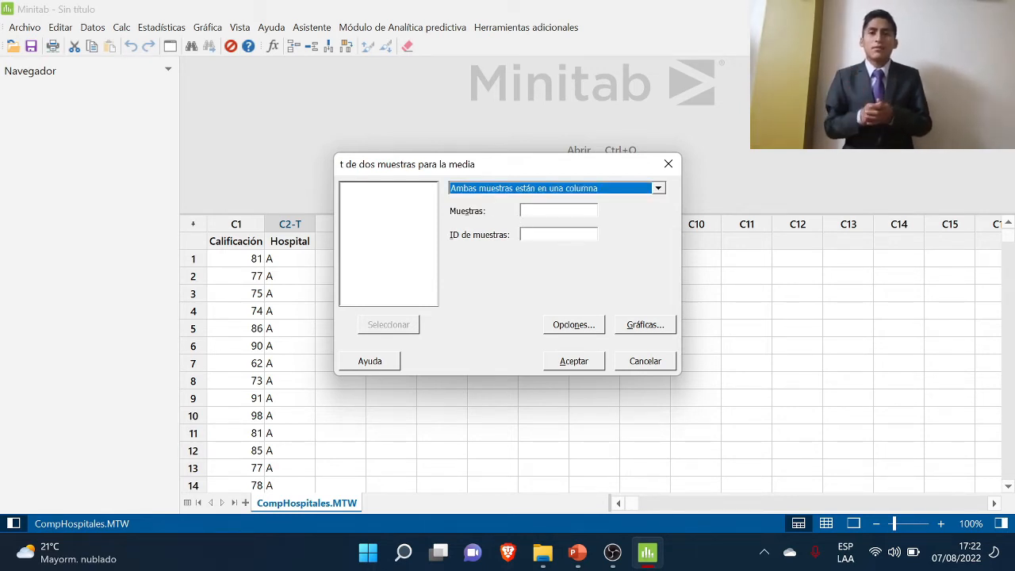
# Assign the Calificación column as the samples (Muestras) of the two-sample t-test.
pyautogui.click(523, 211)
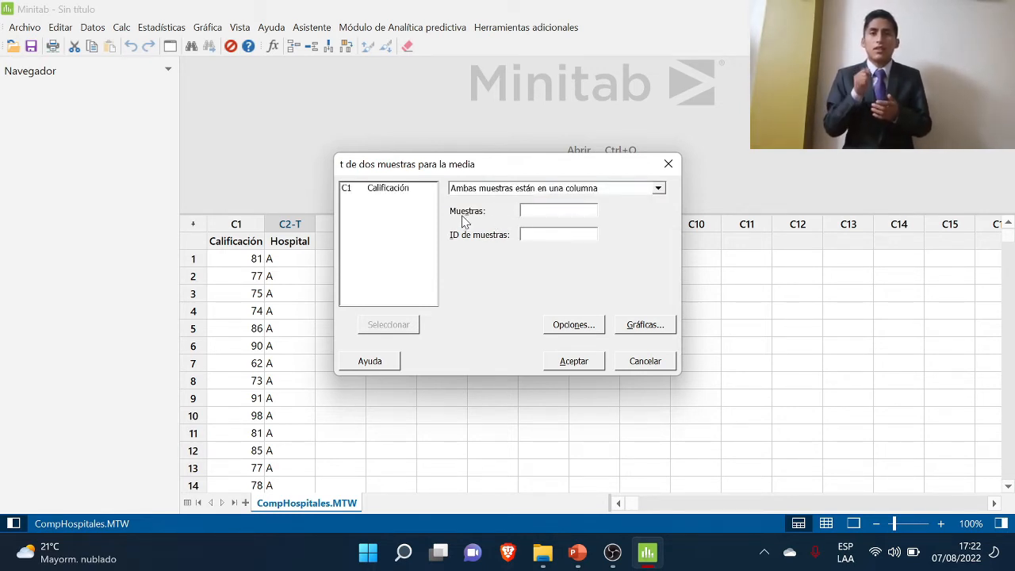
pyautogui.click(396, 191)
pyautogui.click(400, 327)
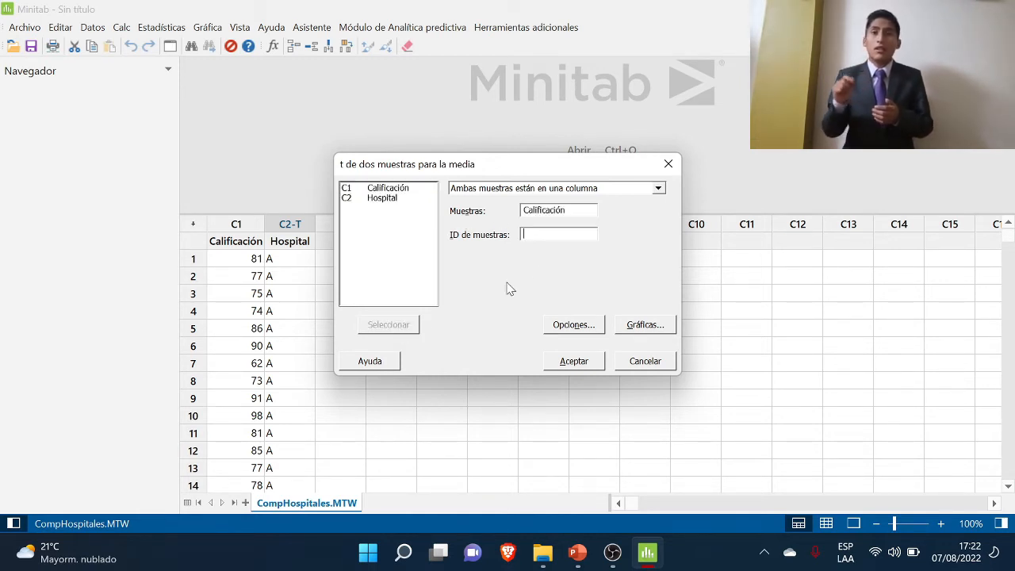
# Assign the Hospital column as the sample IDs (ID de muestras) of the two-sample t-test.
pyautogui.click(402, 208)
pyautogui.click(391, 198)
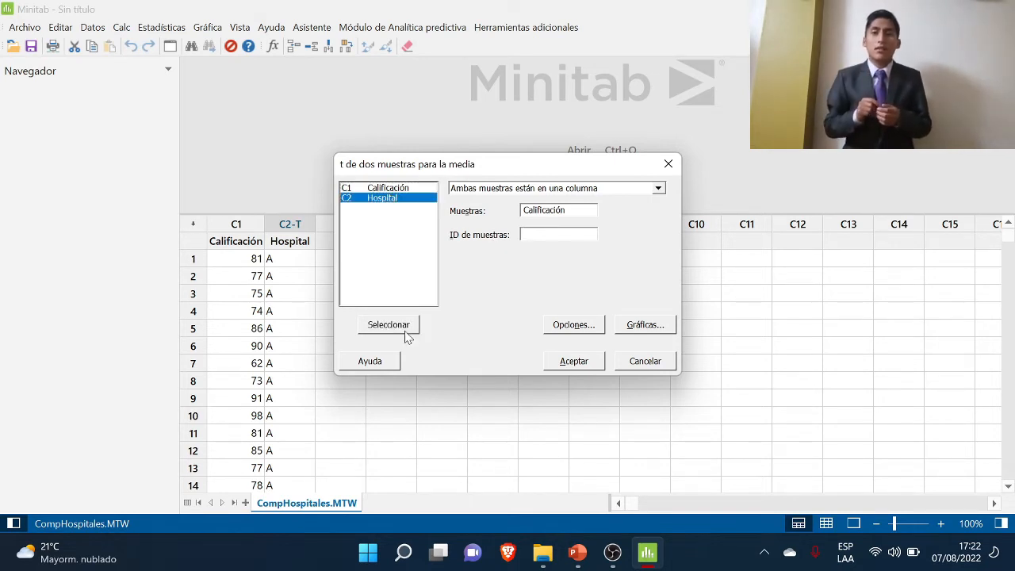
pyautogui.click(406, 330)
# Consult the hypotheses slide in PowerPoint, and set the test options to Diferencia ≠ diferencia hipotética with equal variances assumed (Asumir varianzas iguales).
pyautogui.click(545, 324)
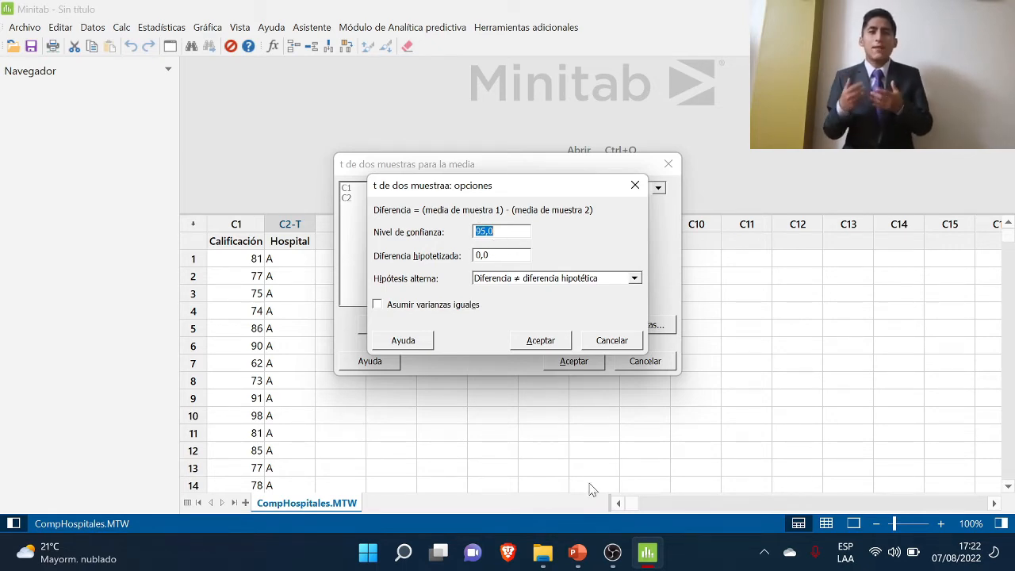
pyautogui.click(578, 552)
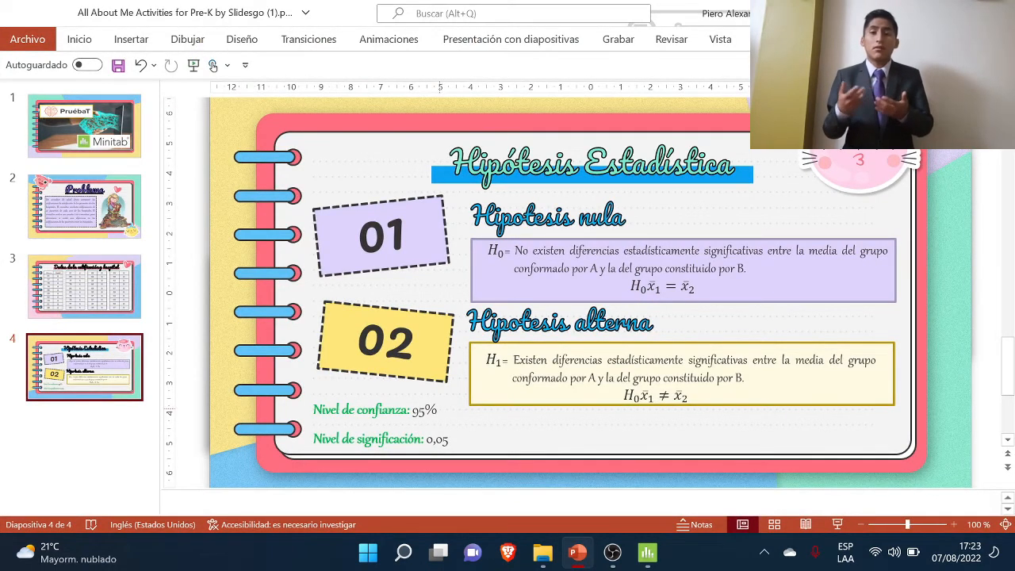
pyautogui.click(577, 552)
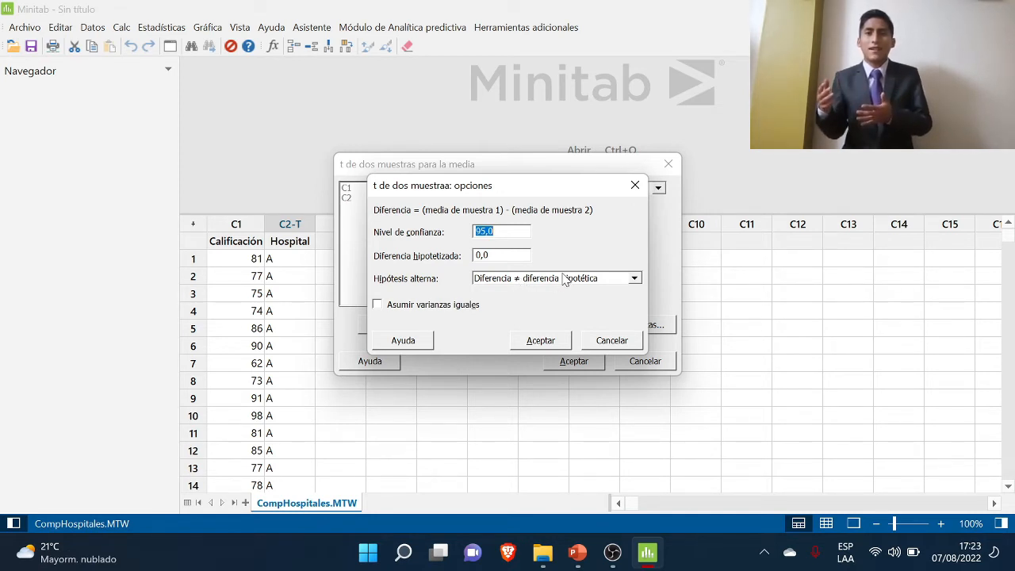
pyautogui.click(516, 283)
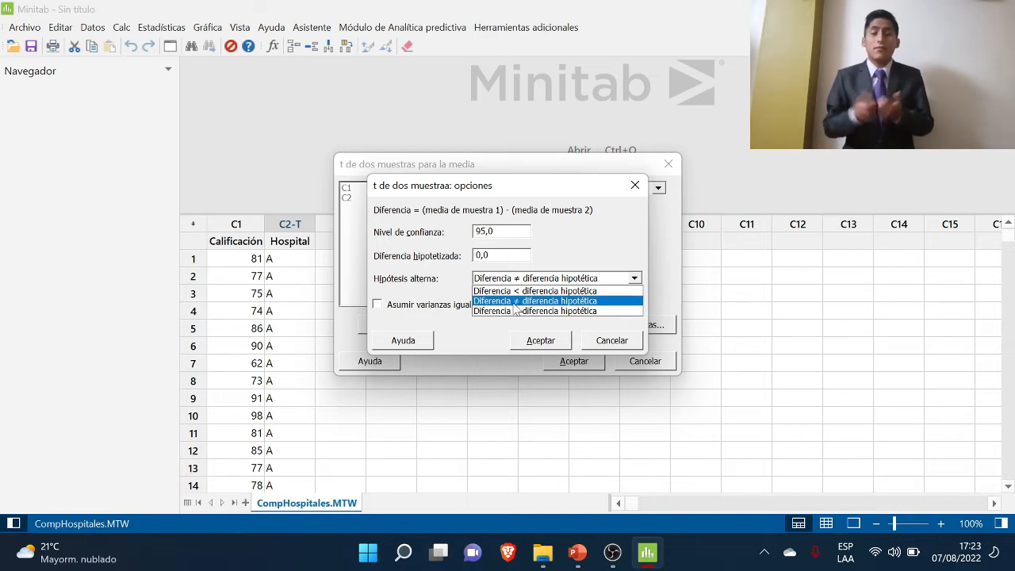
pyautogui.click(525, 301)
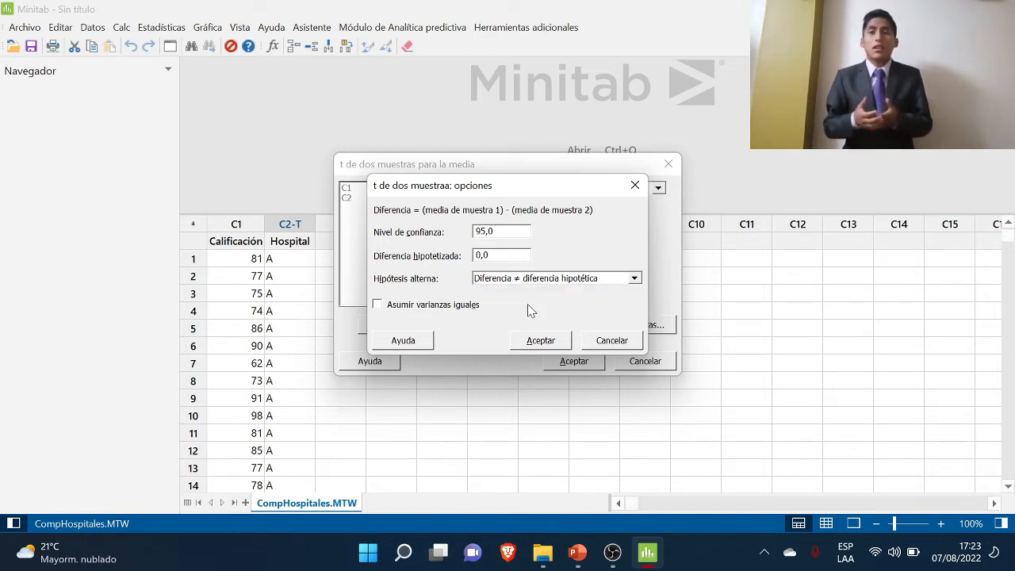
pyautogui.click(450, 309)
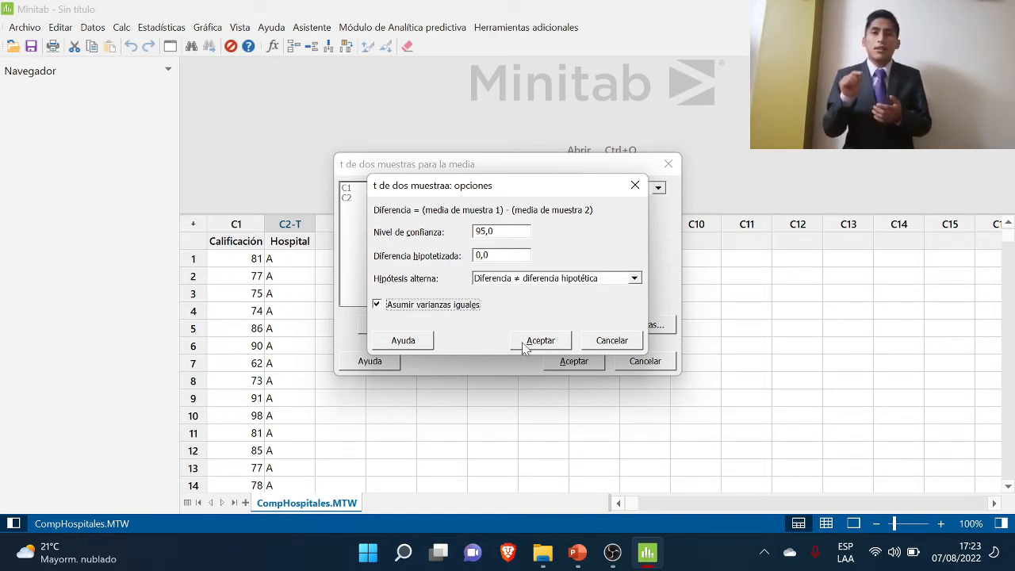
pyautogui.click(536, 342)
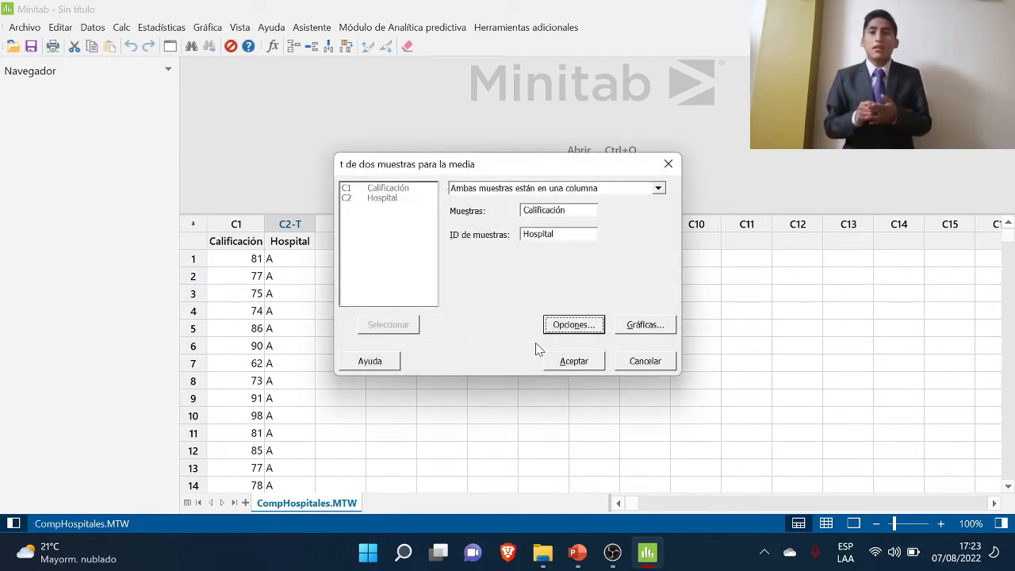
# Include the individual value plot (Gráfica de valores individuales) and the boxplot (Gráfica de caja), and run the two-sample t-test.
pyautogui.click(642, 327)
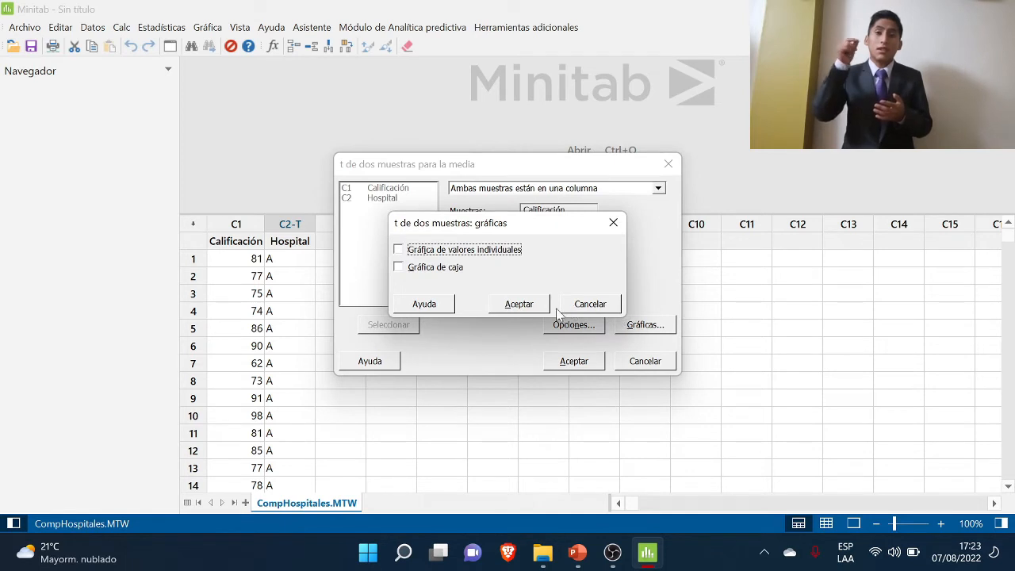
pyautogui.click(398, 249)
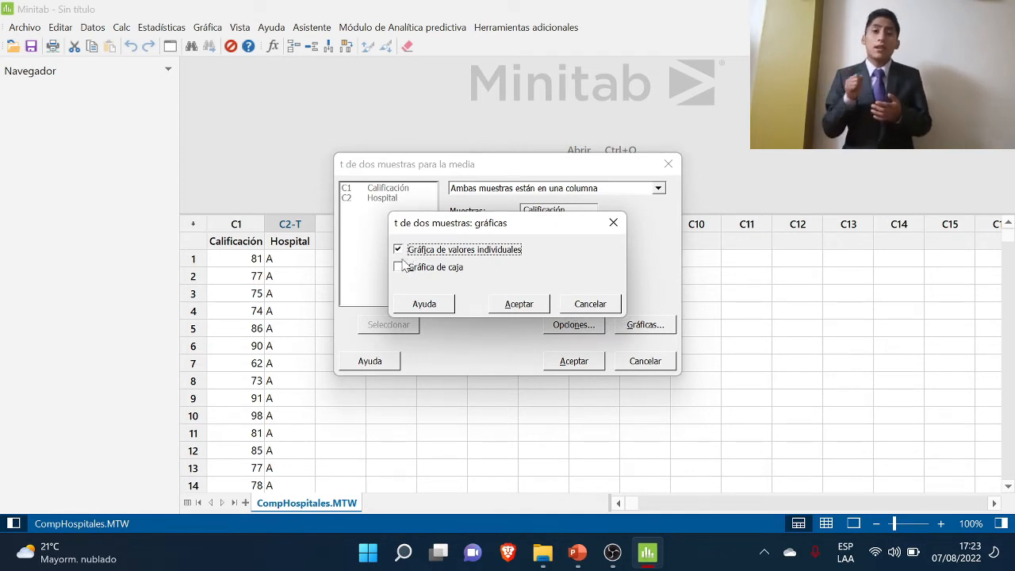
pyautogui.click(399, 267)
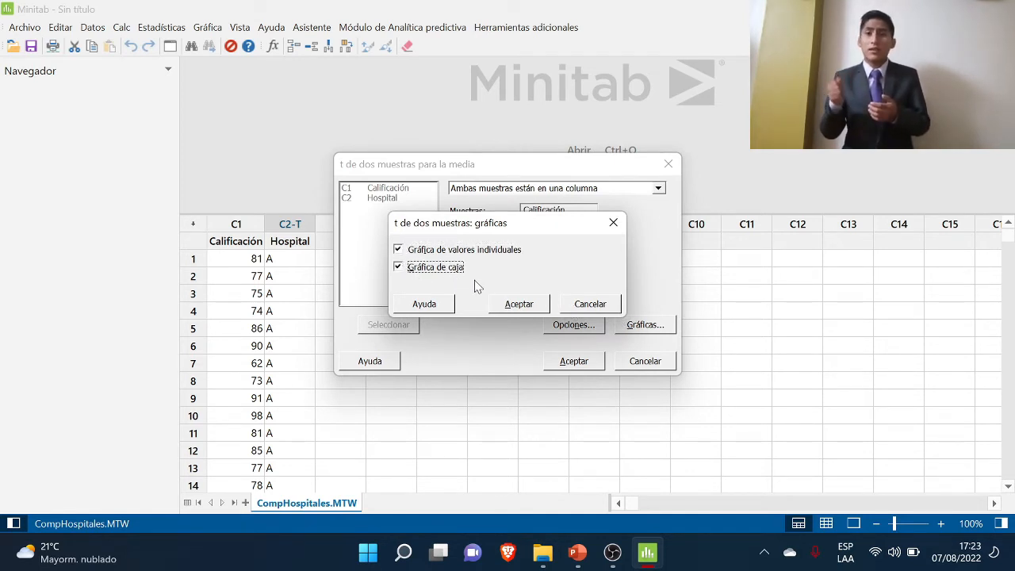
pyautogui.click(521, 306)
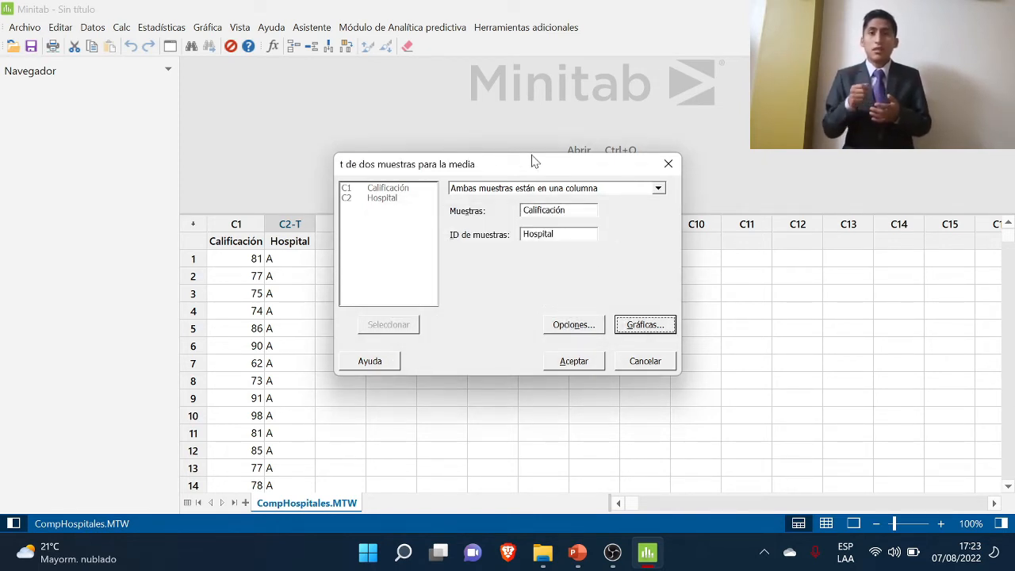
pyautogui.click(569, 362)
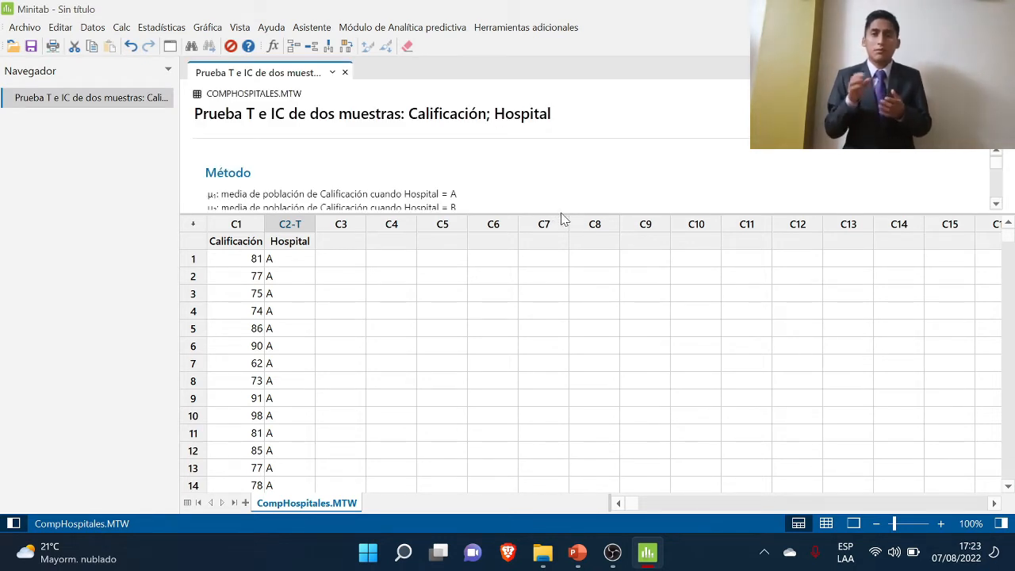
# Enlarge the results area and examine the descriptive statistics, difference estimate and p-value against the significance level on the PowerPoint hypotheses slide.
pyautogui.moveTo(563, 223); pyautogui.dragTo(566, 430)
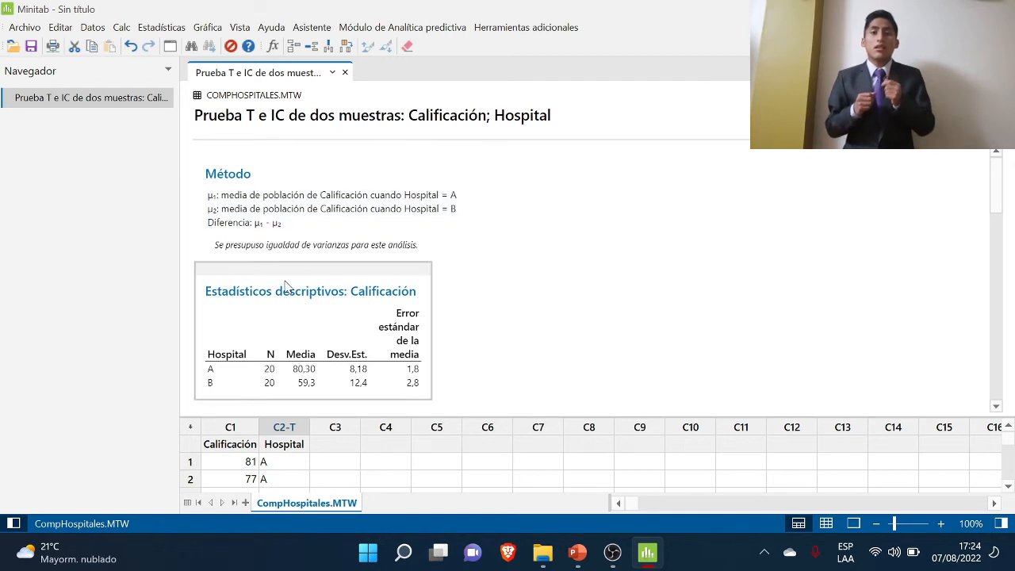
pyautogui.scroll(-2, 290, 287)
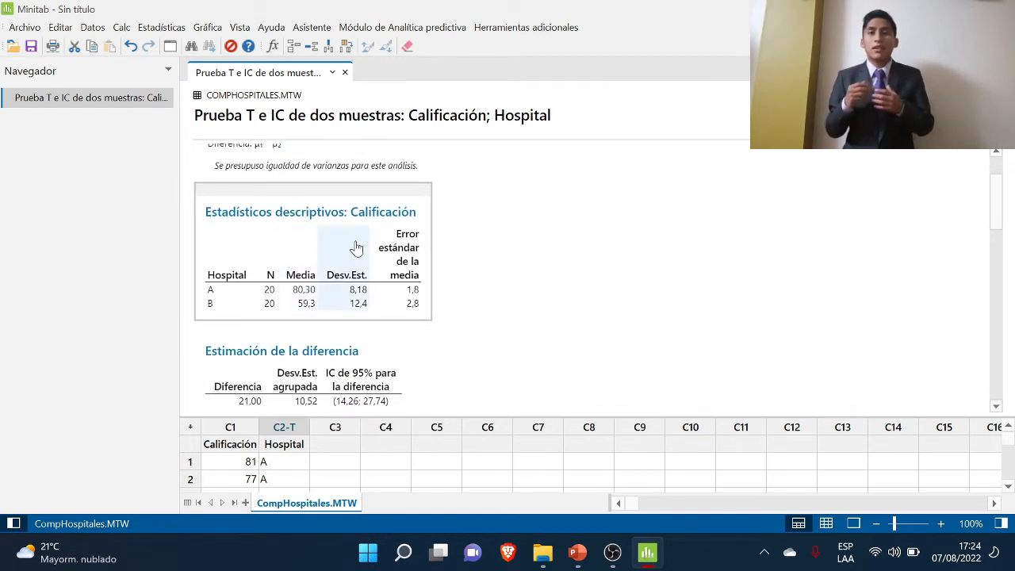
pyautogui.scroll(-2, 381, 222)
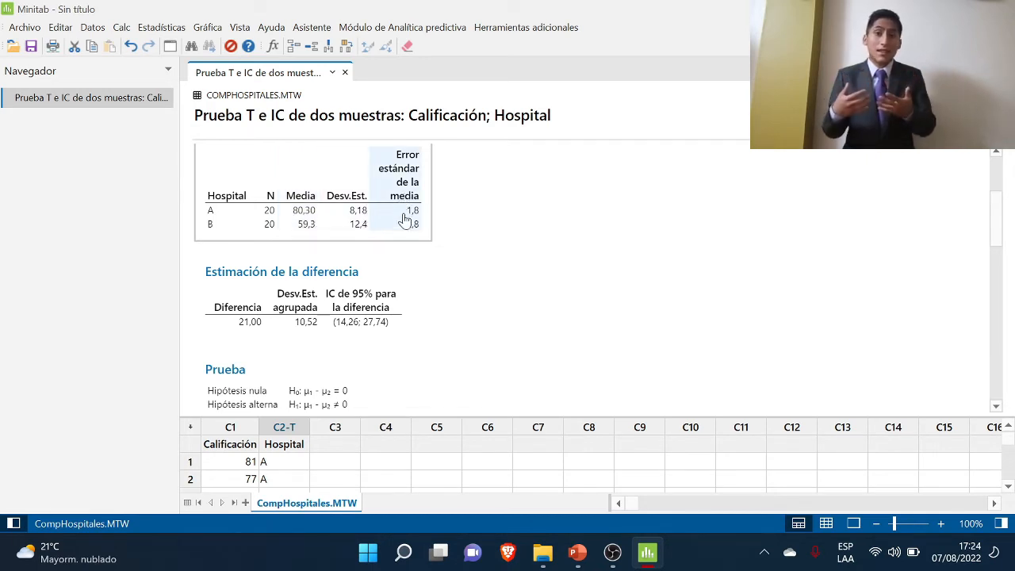
pyautogui.scroll(-3, 349, 269)
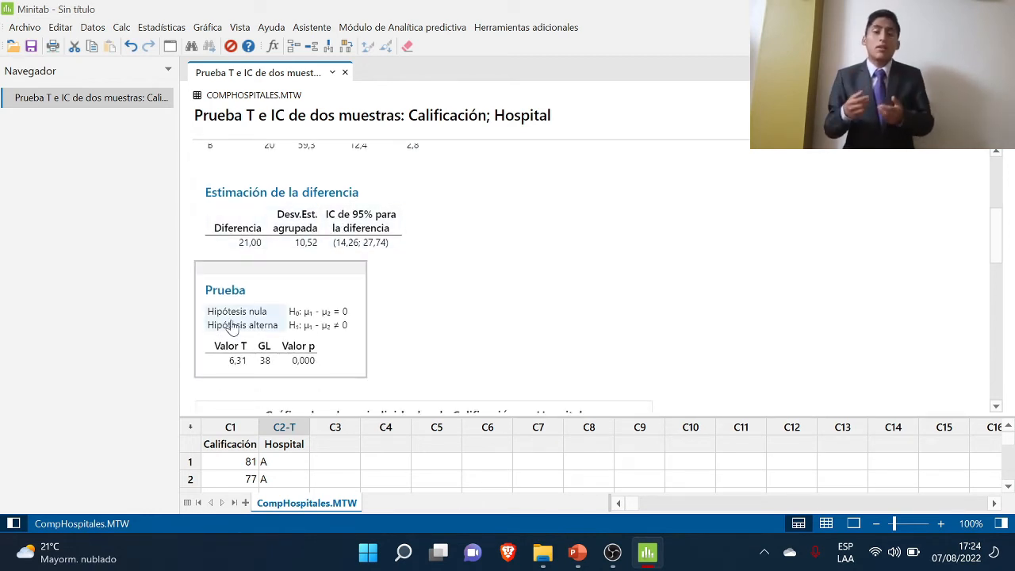
pyautogui.scroll(-3, 263, 302)
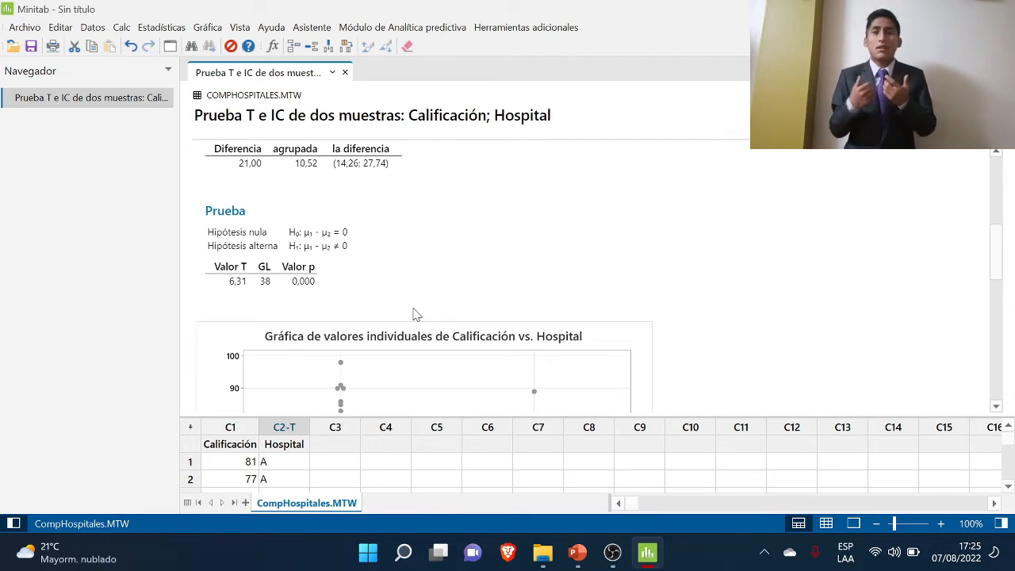
pyautogui.click(579, 553)
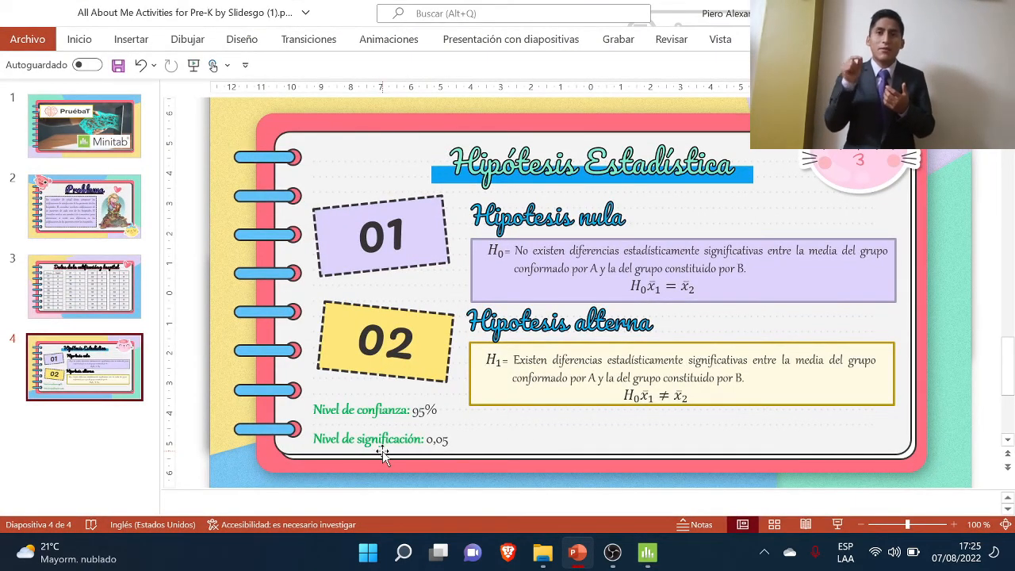
pyautogui.click(566, 548)
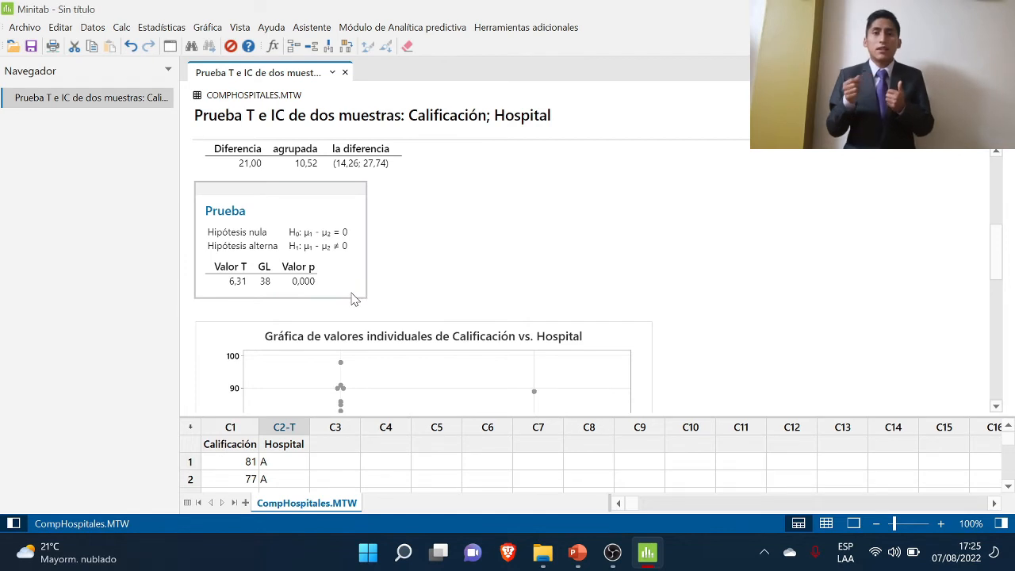
# Examine the individual value plot of Calificación vs. Hospital, comparing the spread and means of hospitals A and B.
pyautogui.scroll(-2, 456, 304)
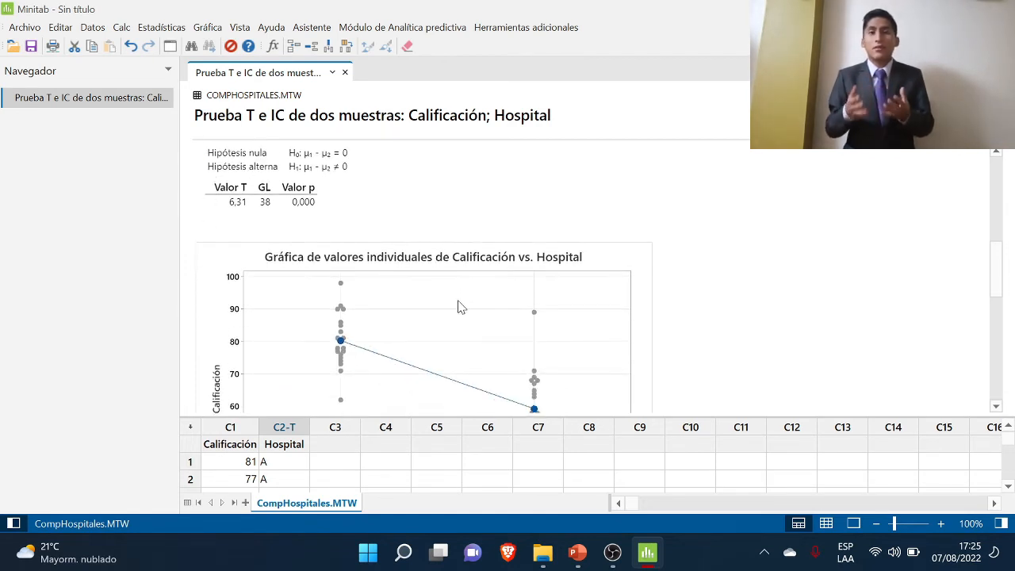
pyautogui.scroll(-2, 459, 308)
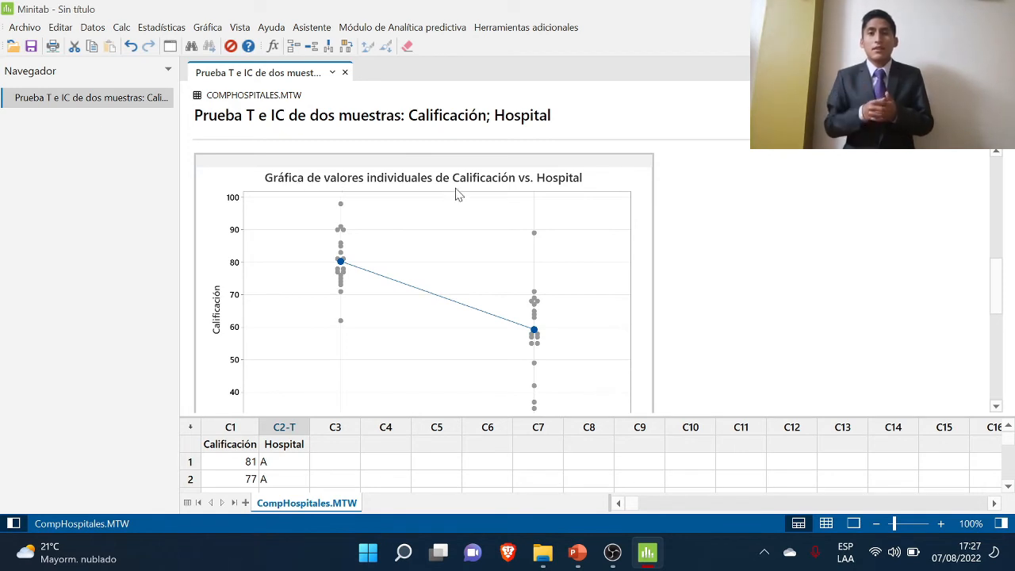
pyautogui.scroll(-2, 337, 223)
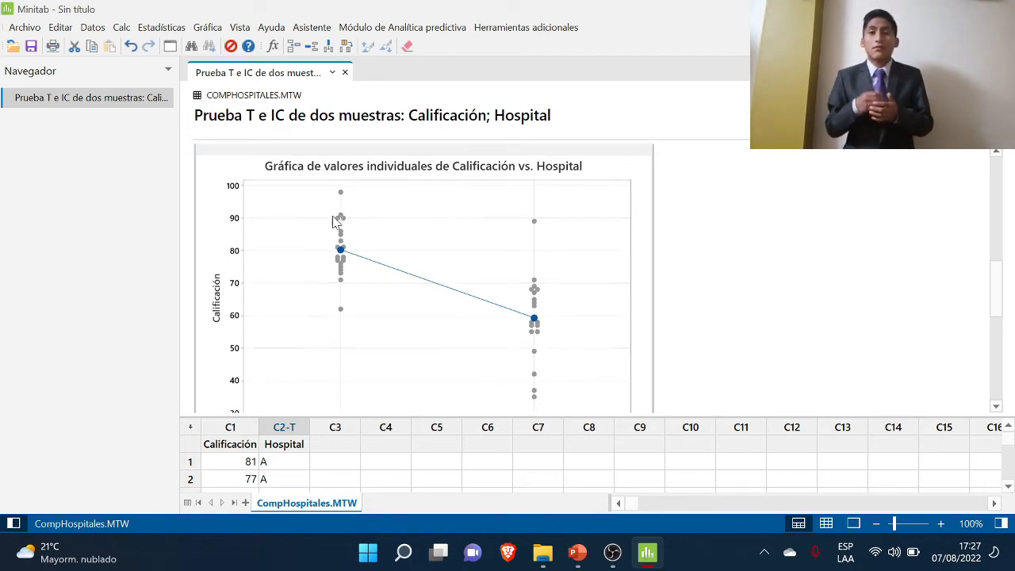
pyautogui.scroll(2, 304, 234)
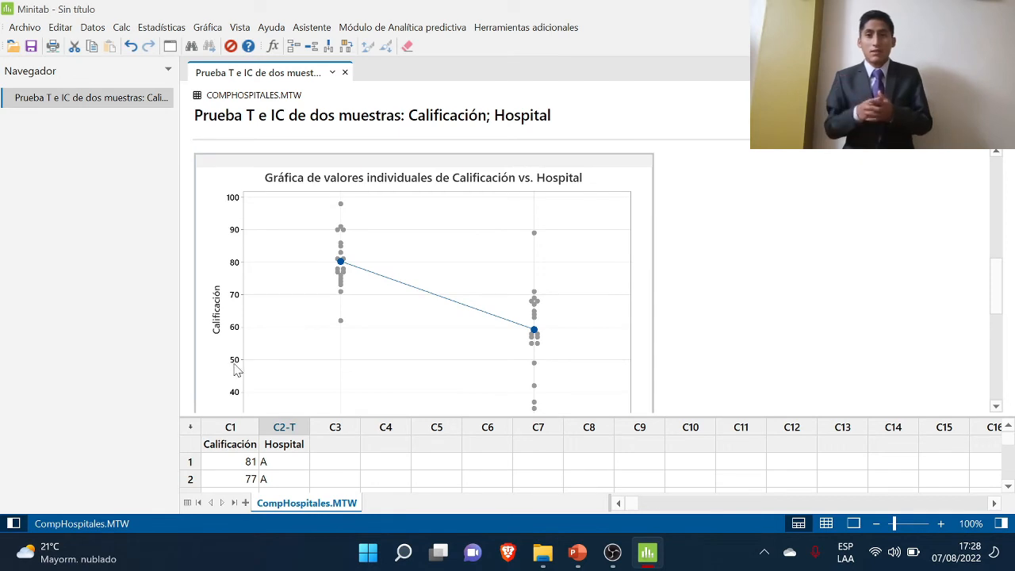
pyautogui.scroll(-4, 238, 313)
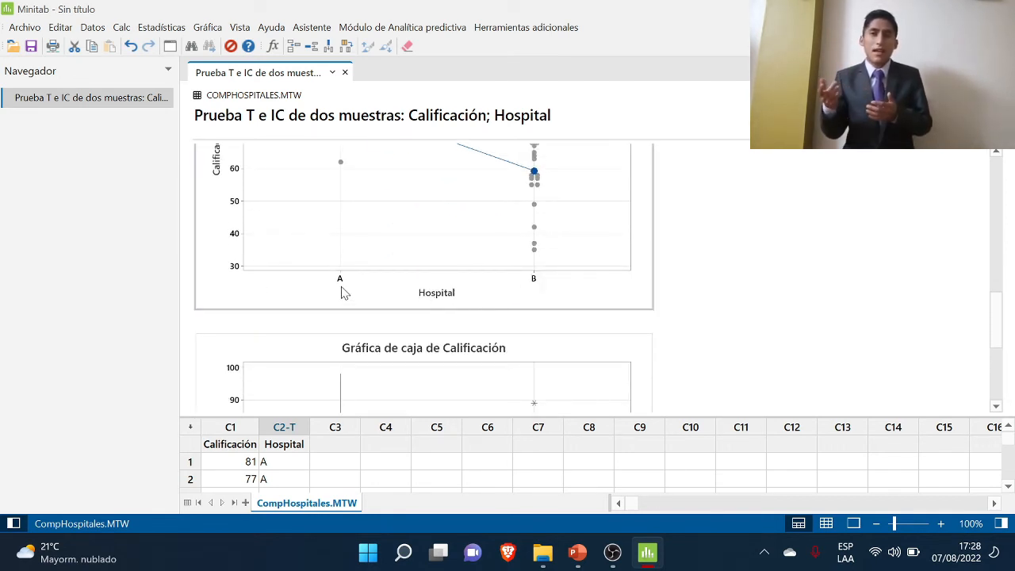
pyautogui.scroll(4, 476, 295)
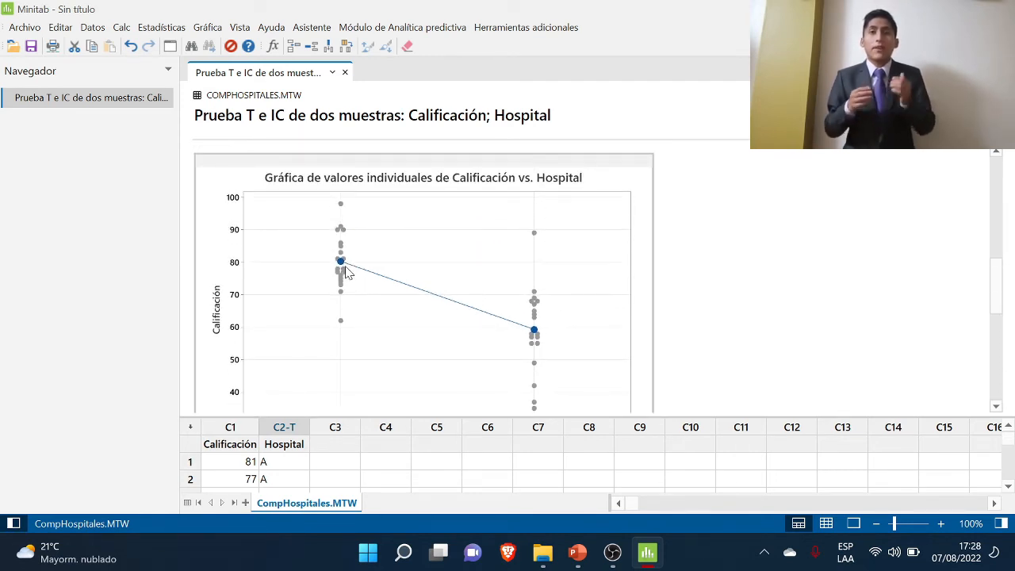
pyautogui.moveTo(345, 271)
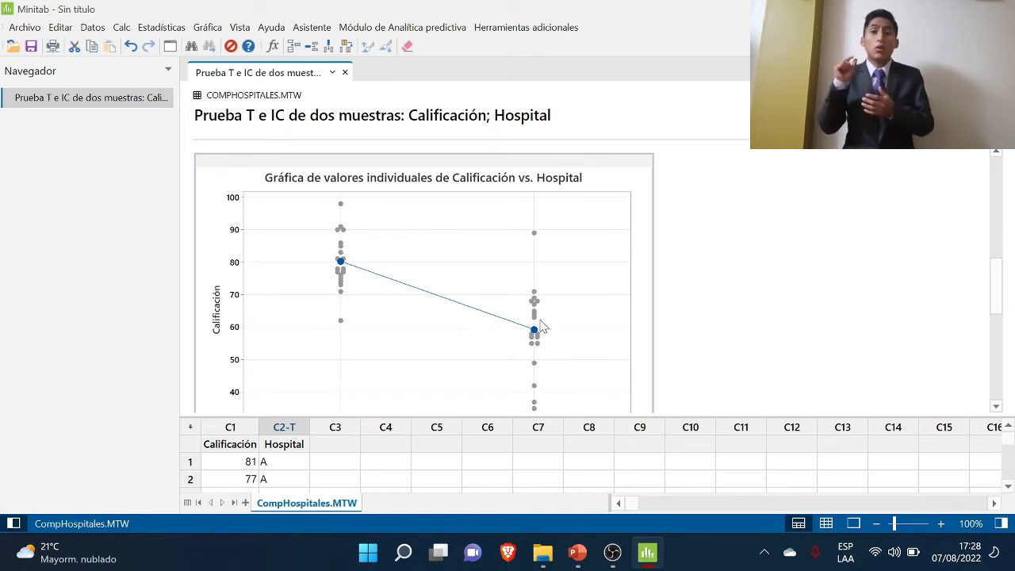
pyautogui.scroll(-1, 533, 324)
pyautogui.scroll(1, 536, 325)
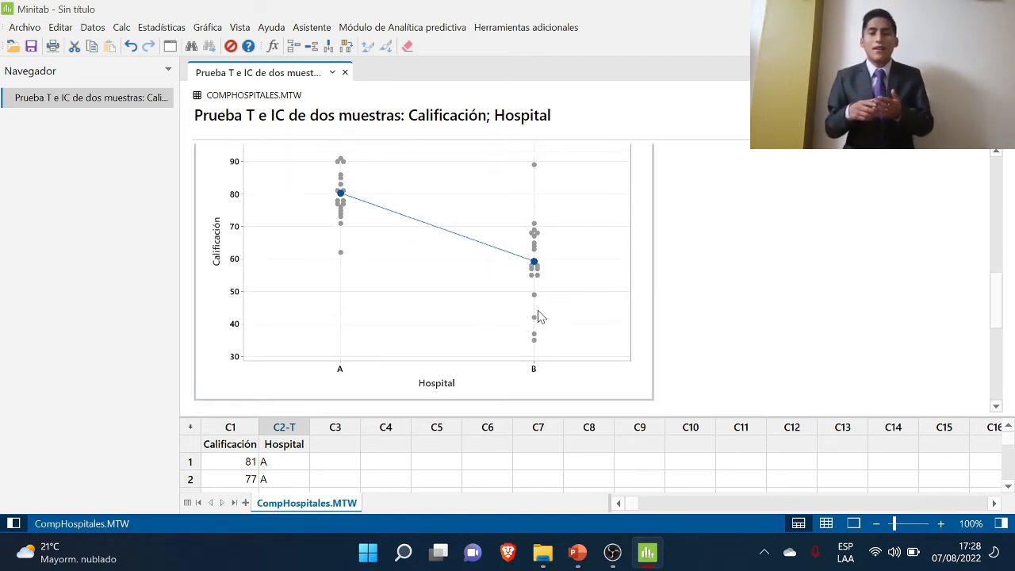
pyautogui.scroll(-1, 466, 330)
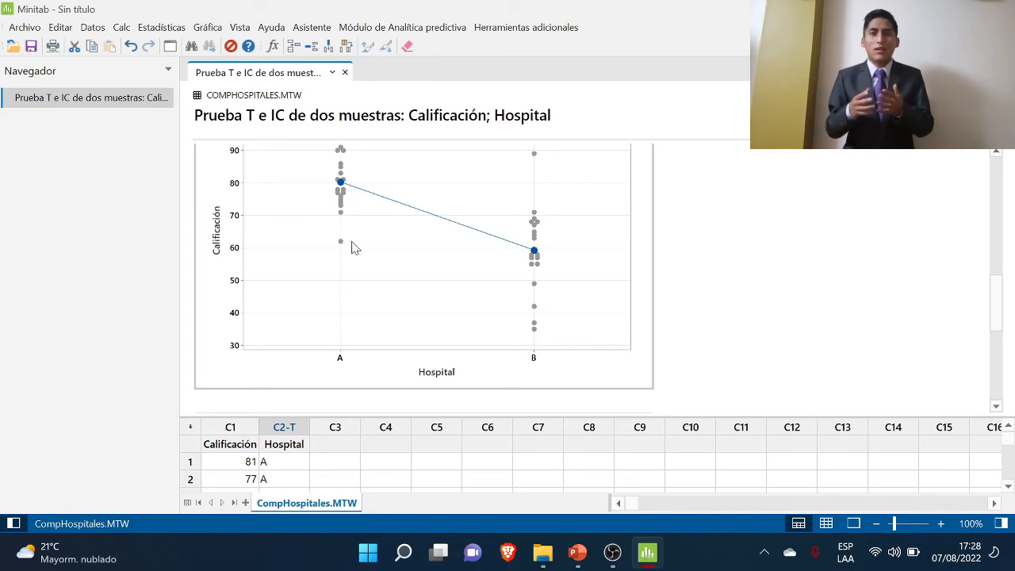
pyautogui.scroll(2, 460, 294)
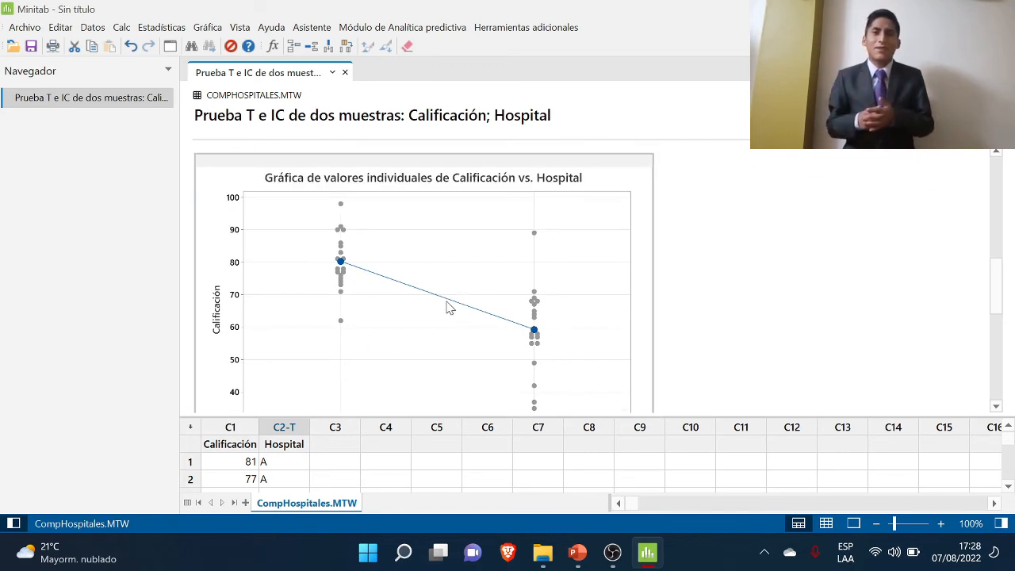
# Examine the boxplot of Calificación, comparing the boxes, means and outliers of hospitals A and B.
pyautogui.scroll(-4, 449, 306)
pyautogui.scroll(-3, 447, 302)
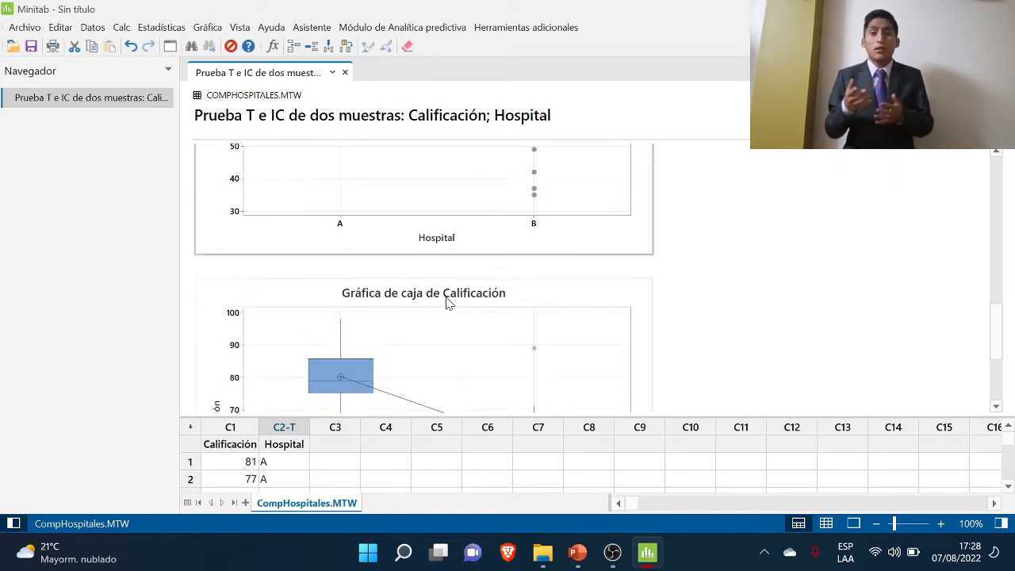
pyautogui.scroll(1, 447, 303)
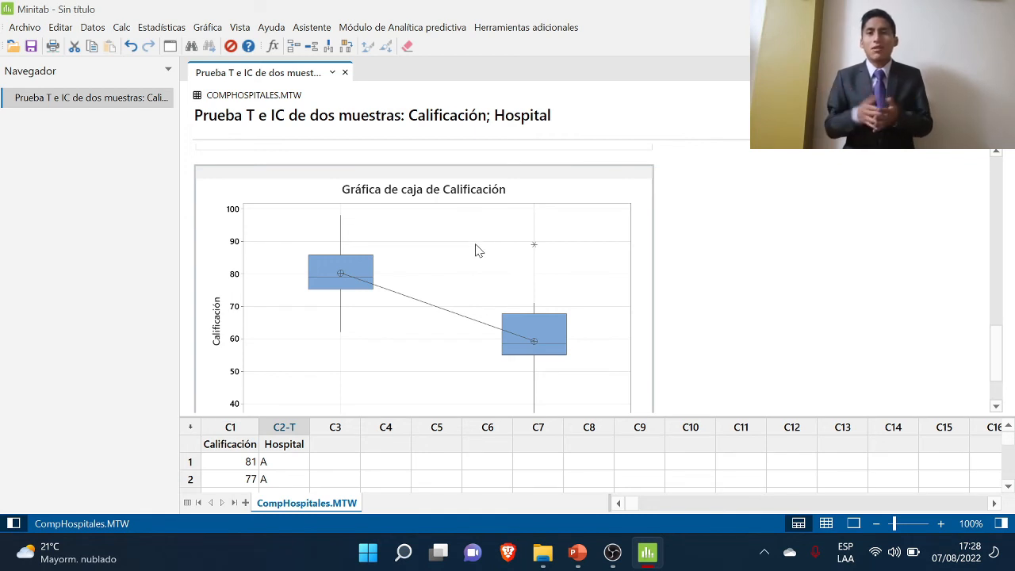
pyautogui.scroll(-1, 476, 250)
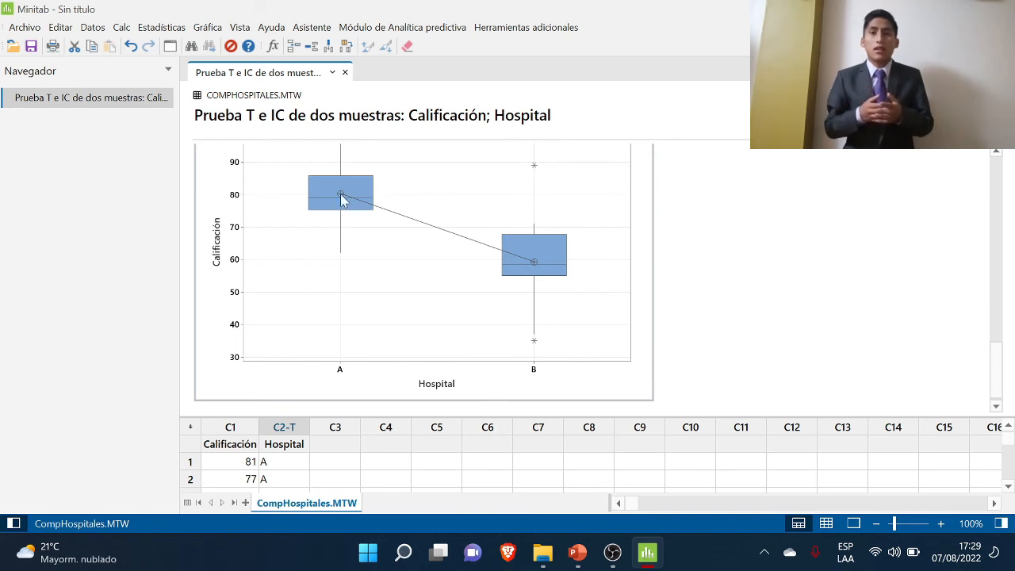
pyautogui.moveTo(340, 194)
pyautogui.scroll(2, 340, 197)
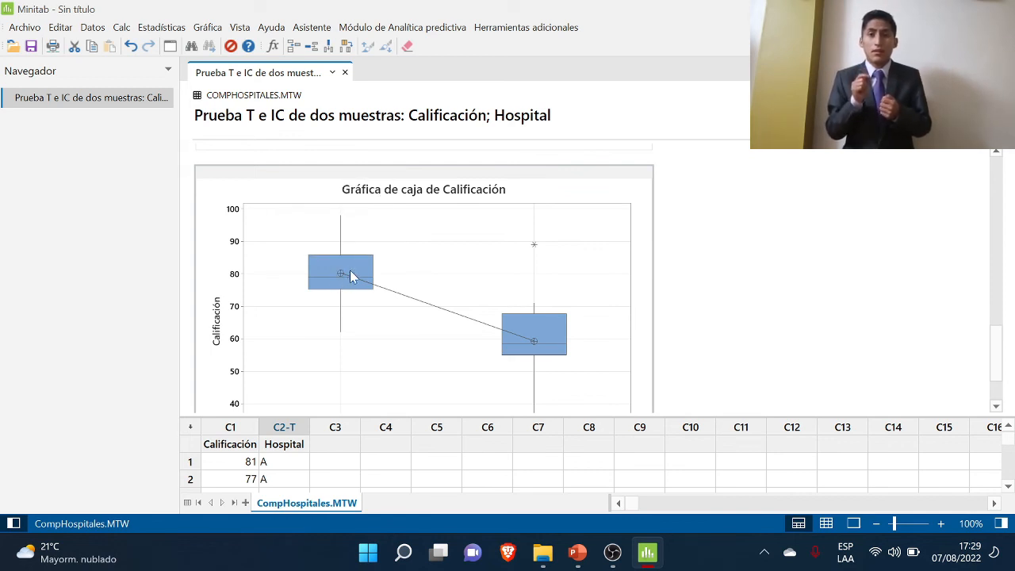
pyautogui.scroll(-2, 351, 276)
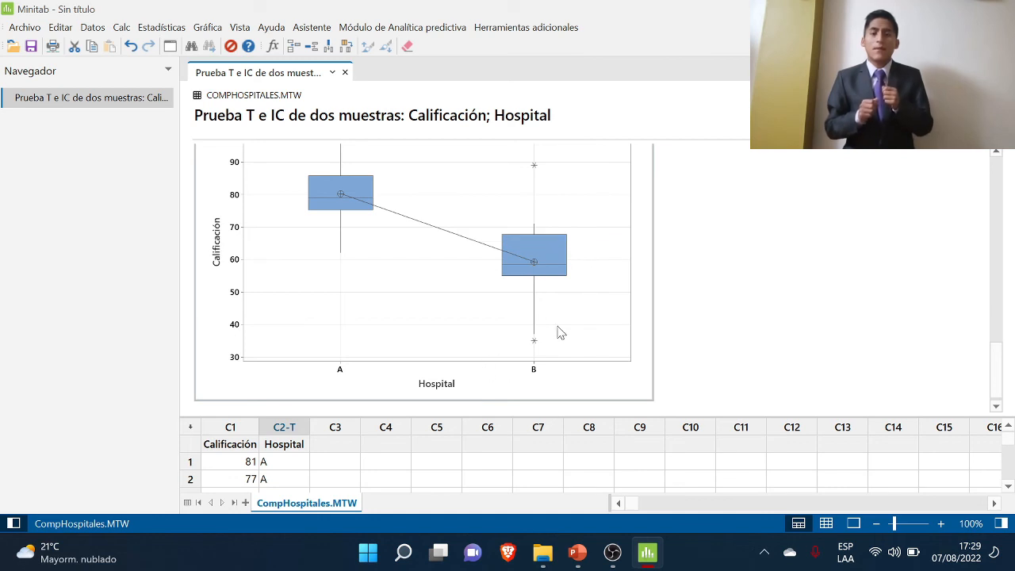
# Review the individual value plot, the difference estimate and the boxplot again to compare the mean ratings of hospitals A and B.
pyautogui.moveTo(534, 266)
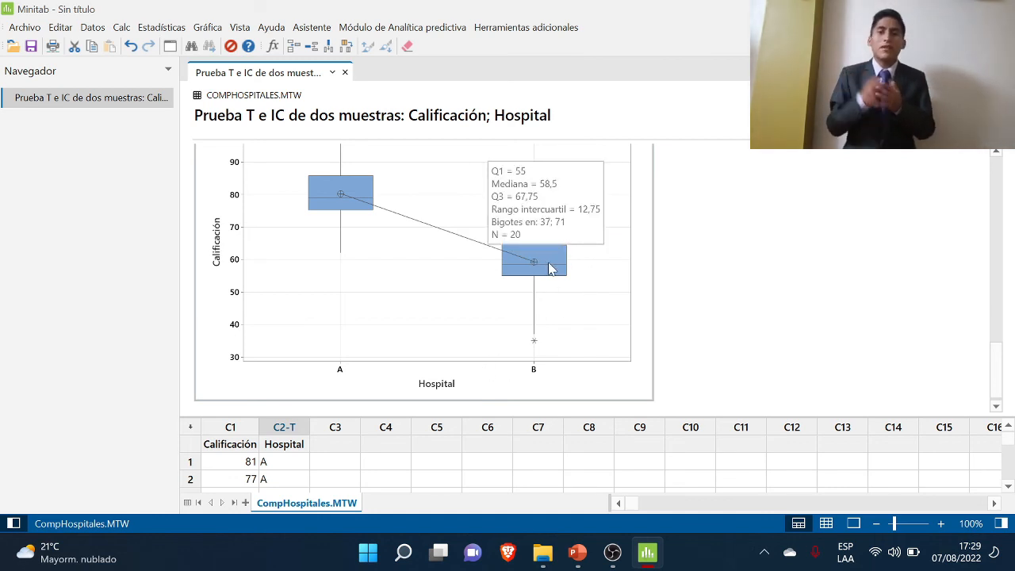
pyautogui.scroll(3, 546, 295)
pyautogui.scroll(2, 501, 301)
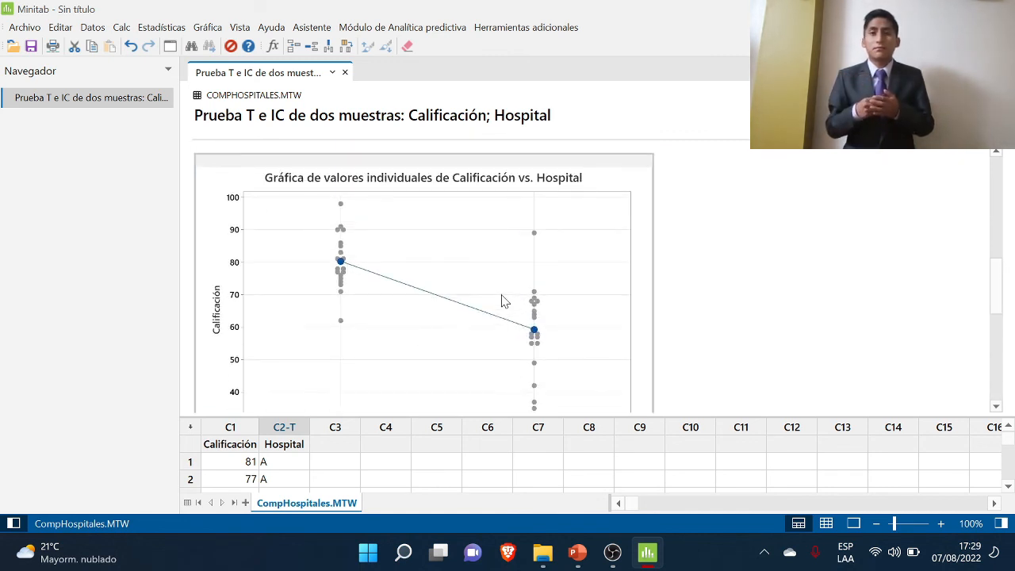
pyautogui.scroll(-2, 498, 296)
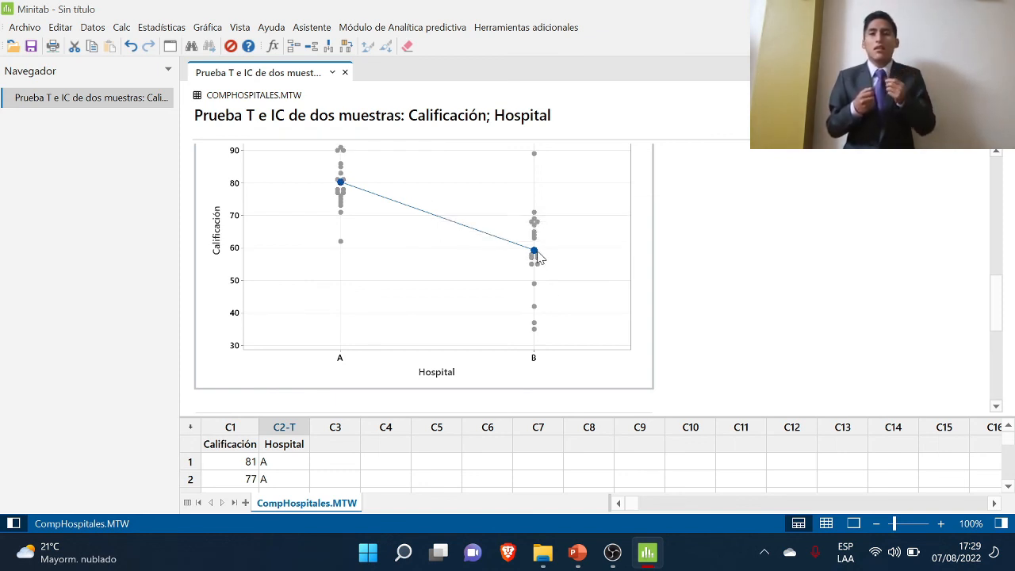
pyautogui.scroll(1, 420, 358)
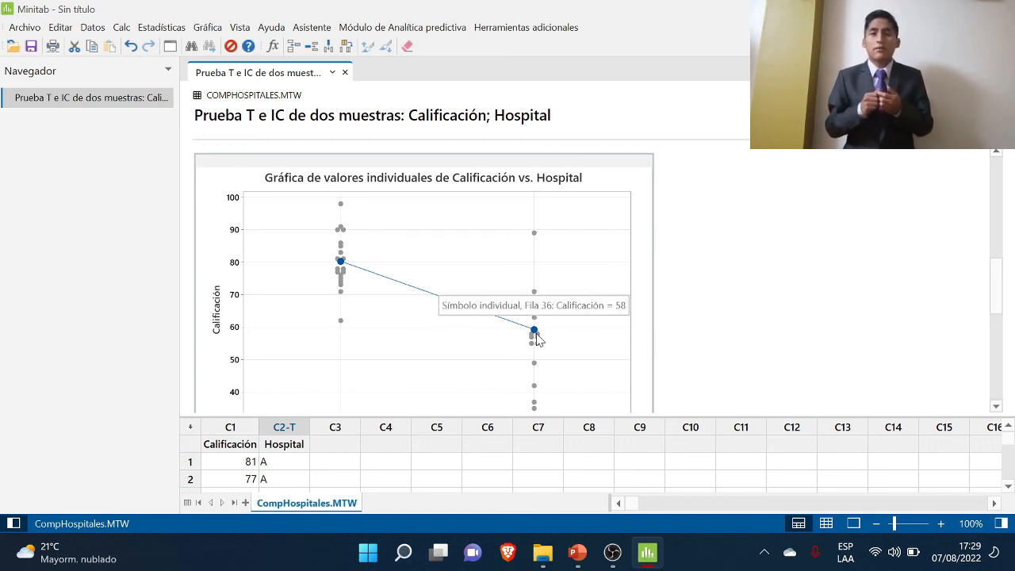
pyautogui.scroll(-4, 460, 359)
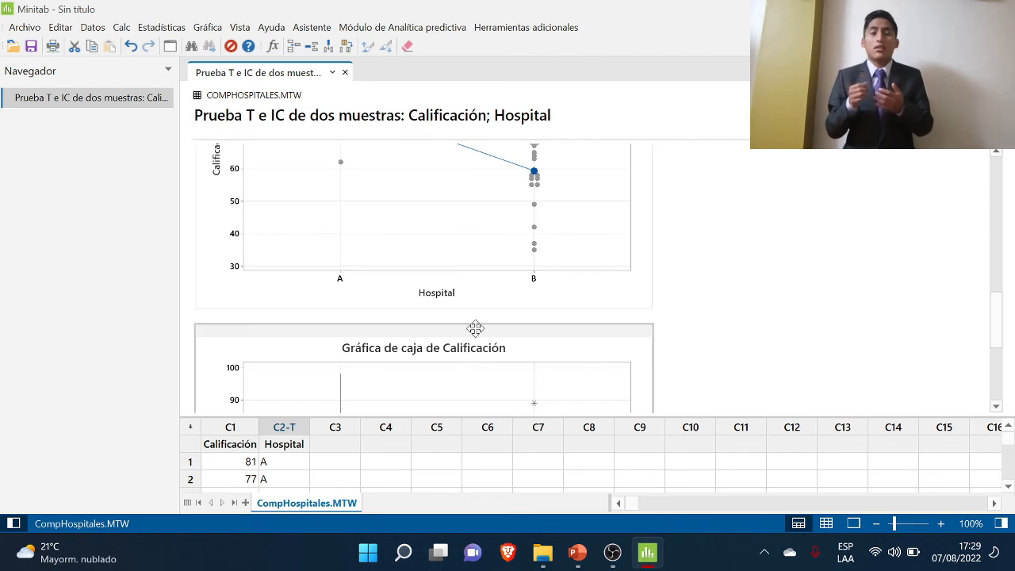
pyautogui.scroll(8, 494, 312)
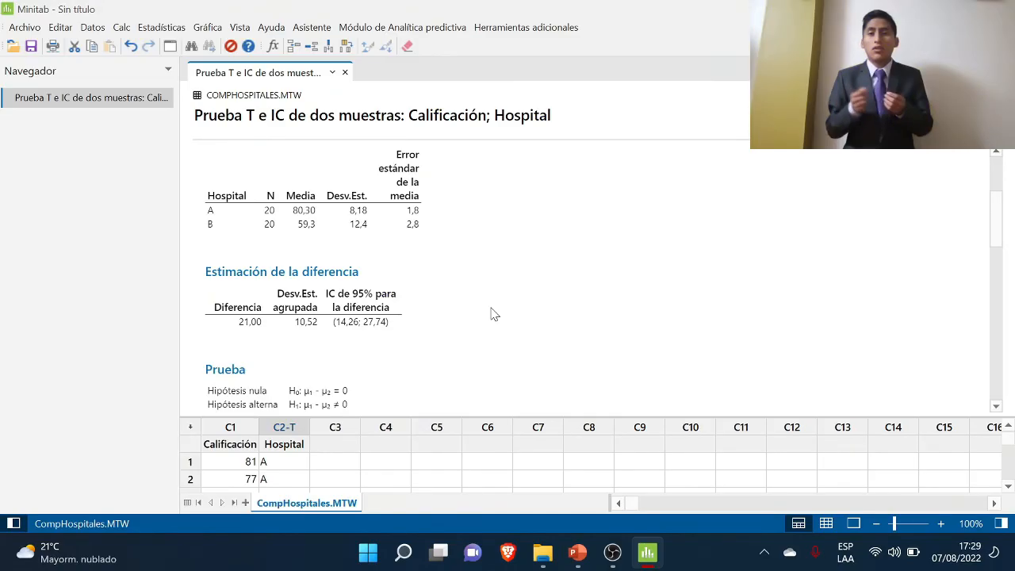
pyautogui.scroll(-10, 498, 321)
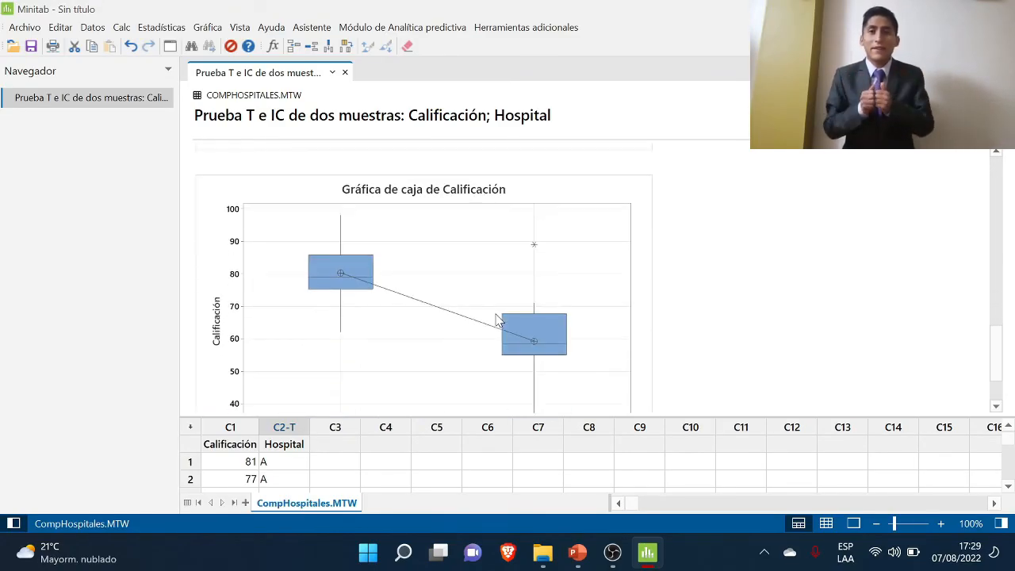